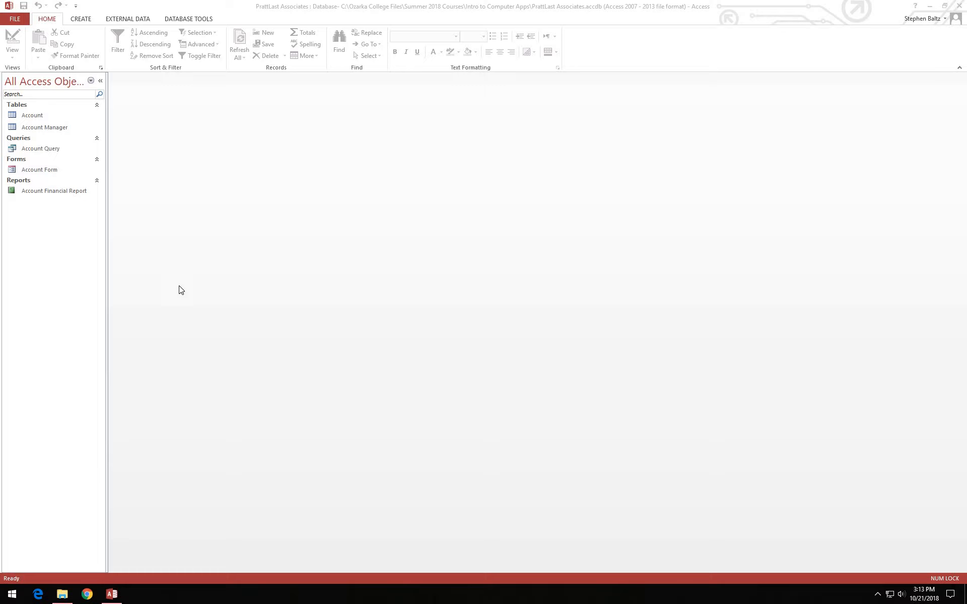
# Collapse the Navigation Pane and create a query in Design View with the Account table, enlarging its field list to show all fields
pyautogui.click(100, 81)
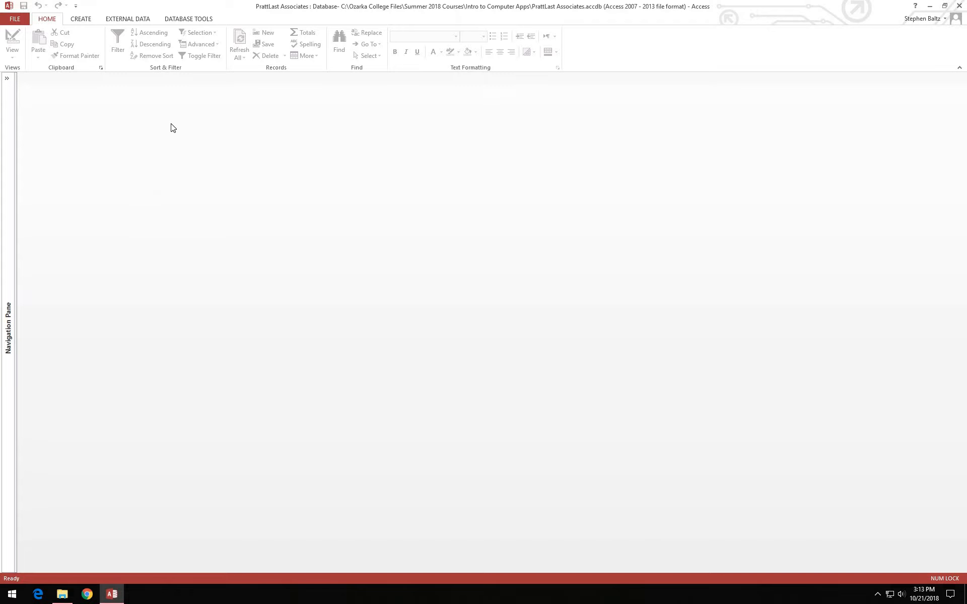
pyautogui.click(81, 19)
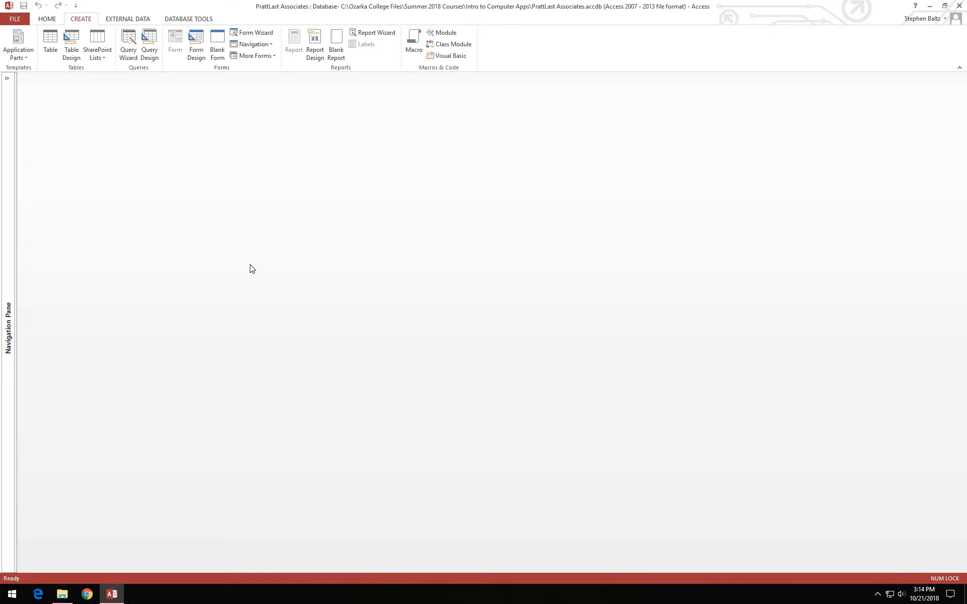
pyautogui.click(151, 53)
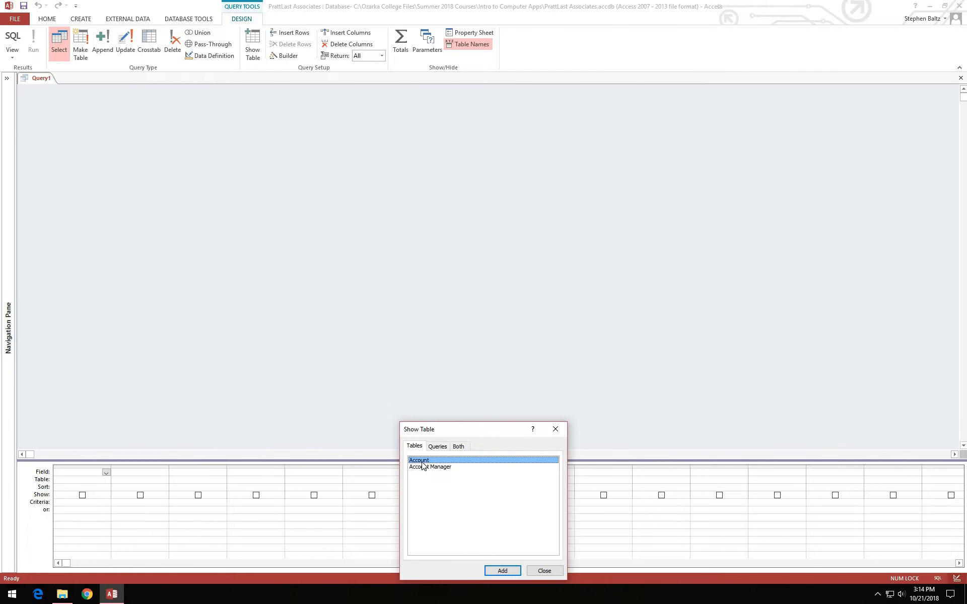
pyautogui.click(502, 572)
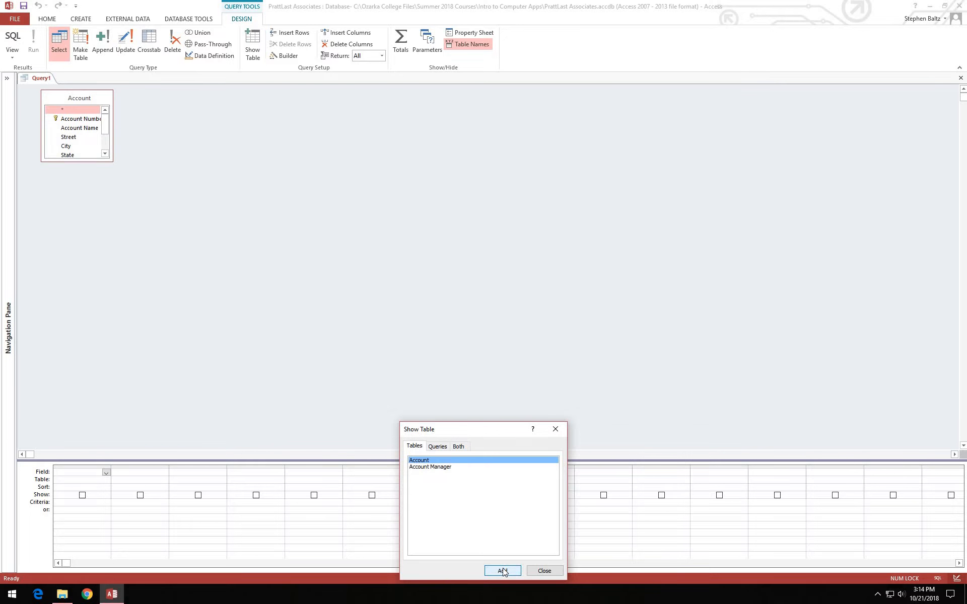
pyautogui.click(539, 571)
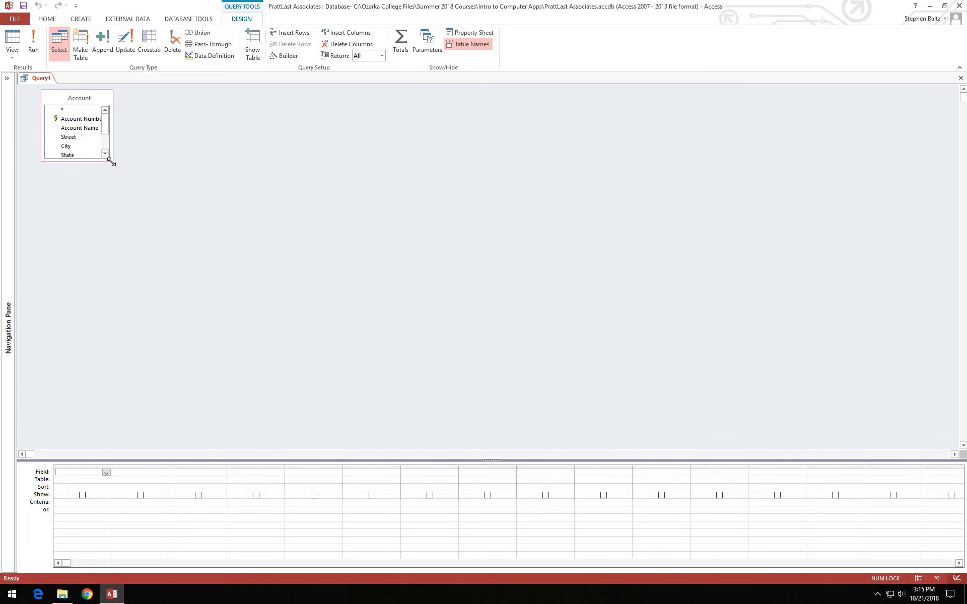
pyautogui.moveTo(112, 163); pyautogui.dragTo(137, 224)
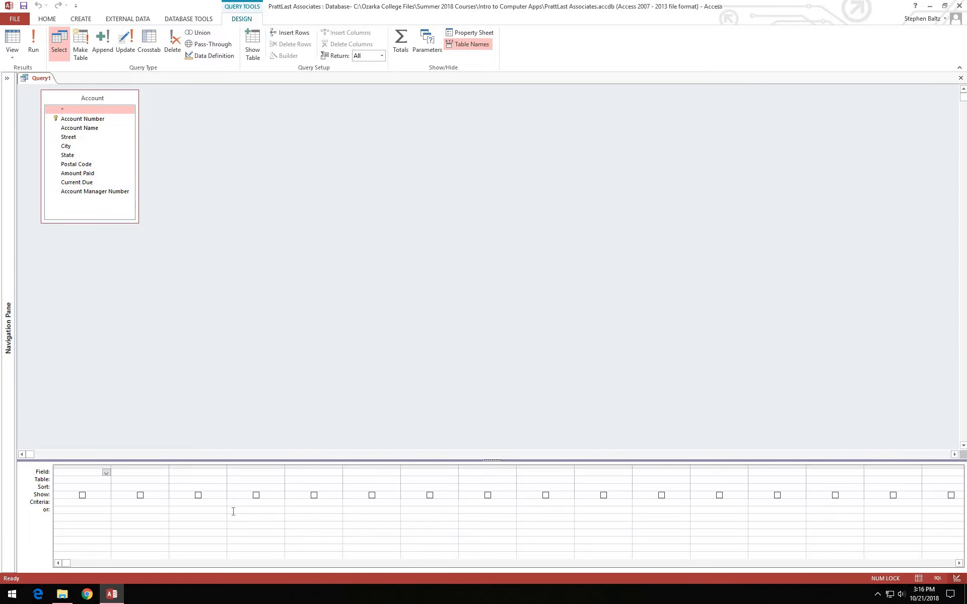
# Add the Account Number, Account Name, Amount Paid and Current Due fields to the query design grid
pyautogui.doubleClick(92, 120)
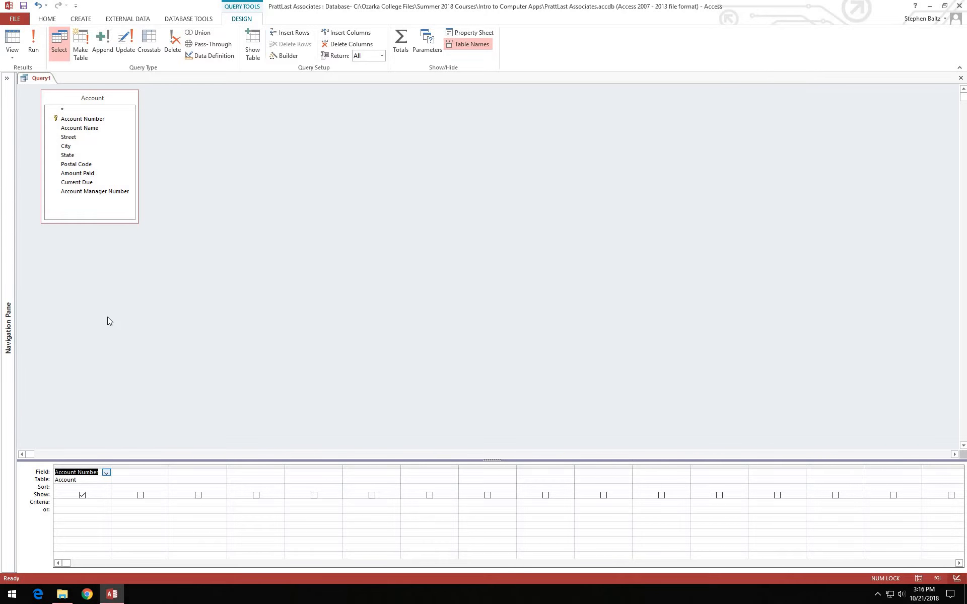
pyautogui.doubleClick(85, 130)
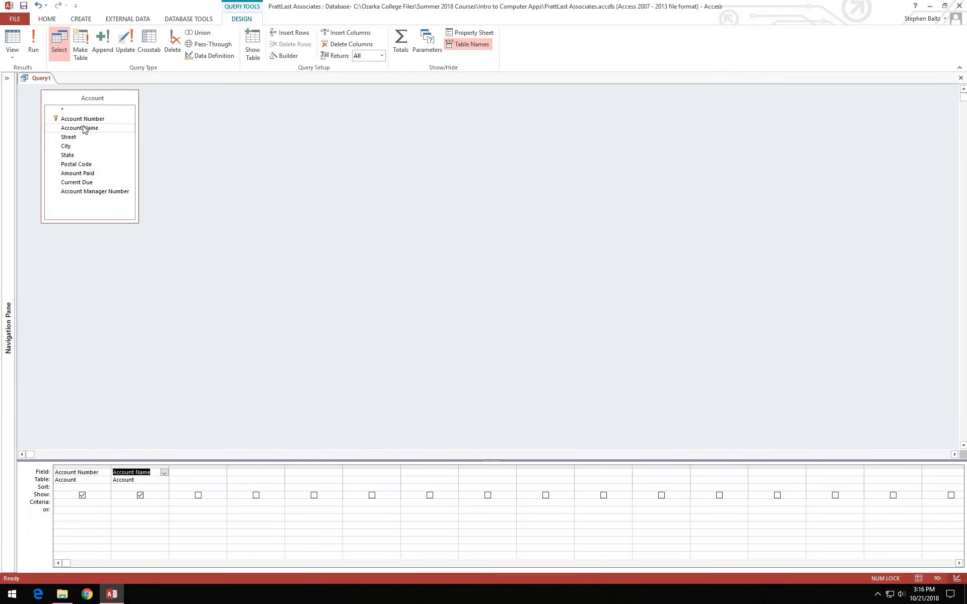
pyautogui.doubleClick(87, 176)
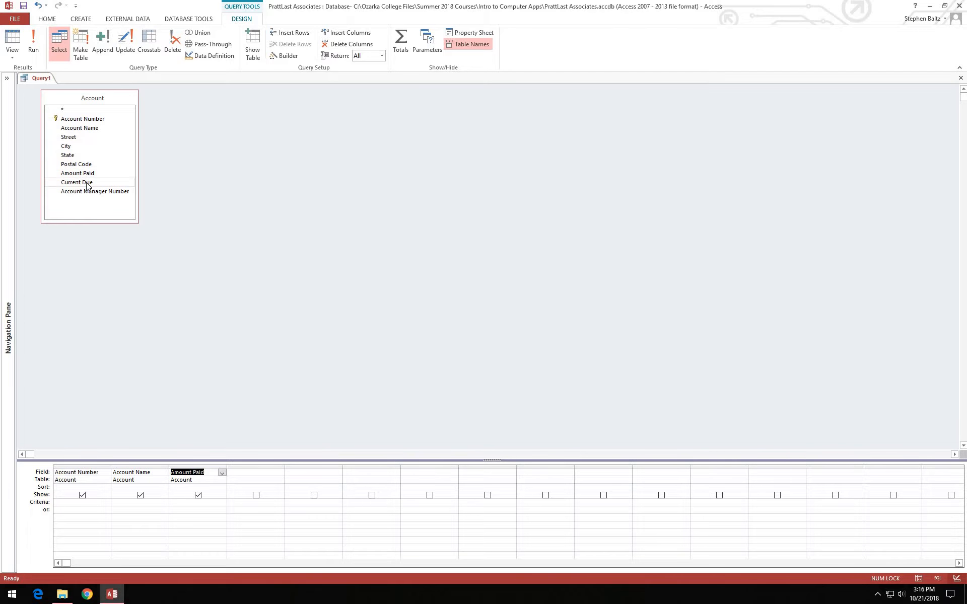
pyautogui.doubleClick(87, 183)
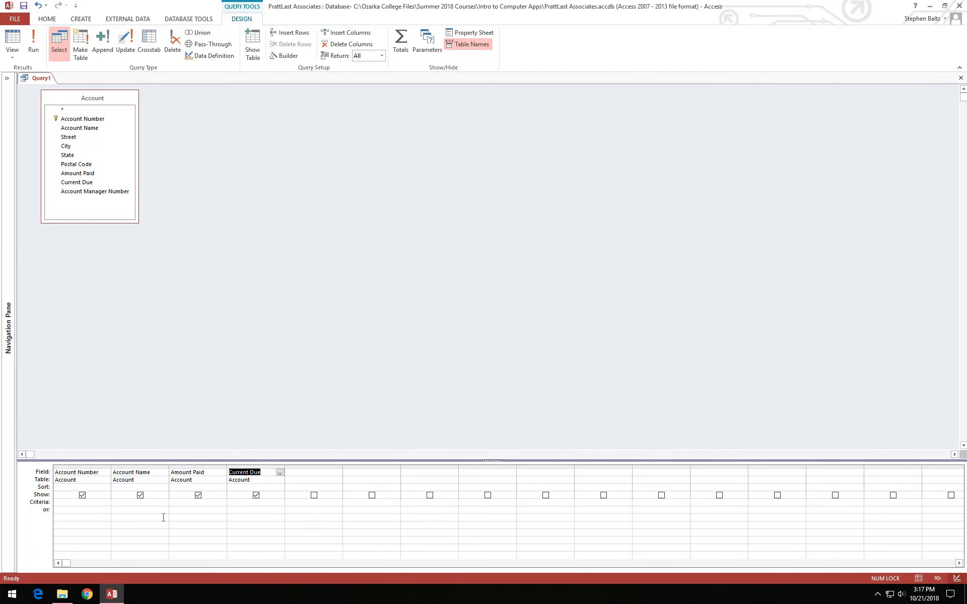
# Enter the desired account's number as the criterion for the Account Number field and run the query
pyautogui.click(68, 504)
pyautogui.write('N')
pyautogui.write('323')
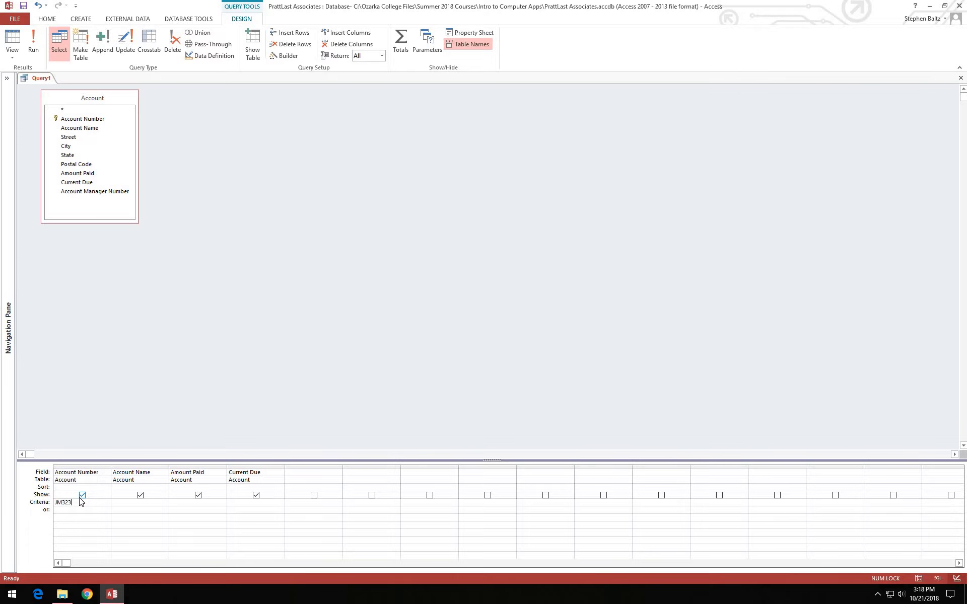
pyautogui.click(32, 44)
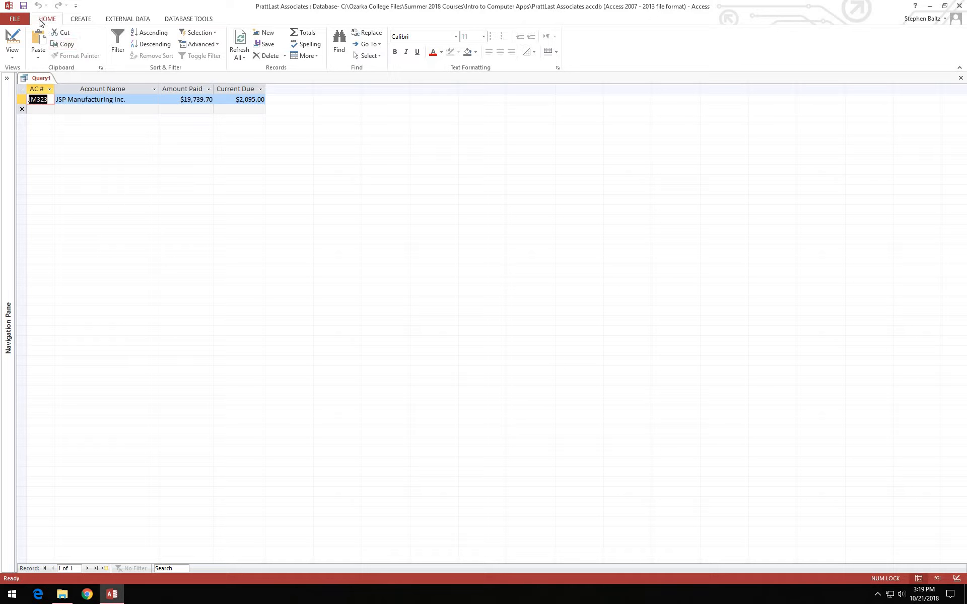
# Save the query with the name m02q01
pyautogui.click(24, 6)
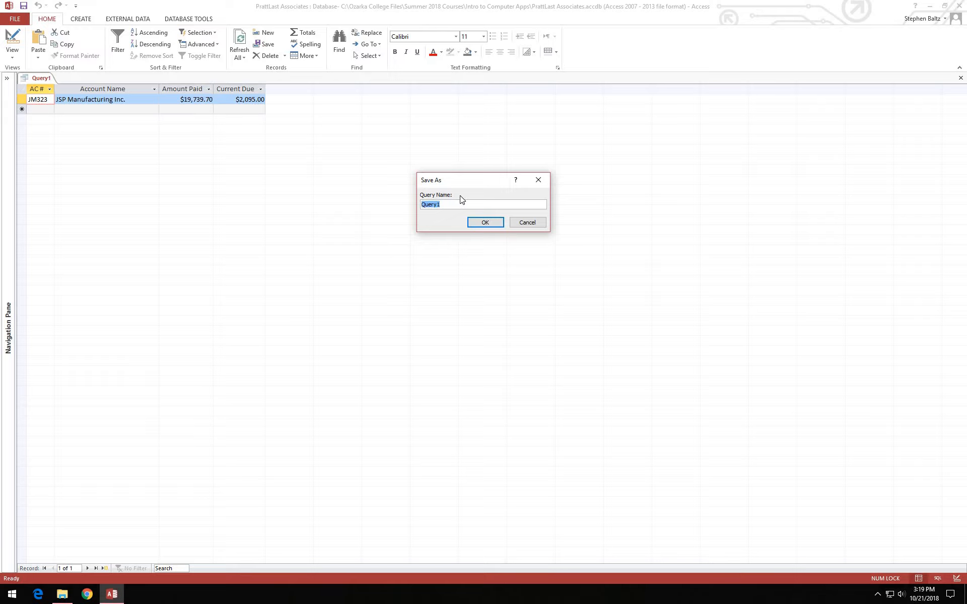
pyautogui.write('m02q01')
pyautogui.click(473, 223)
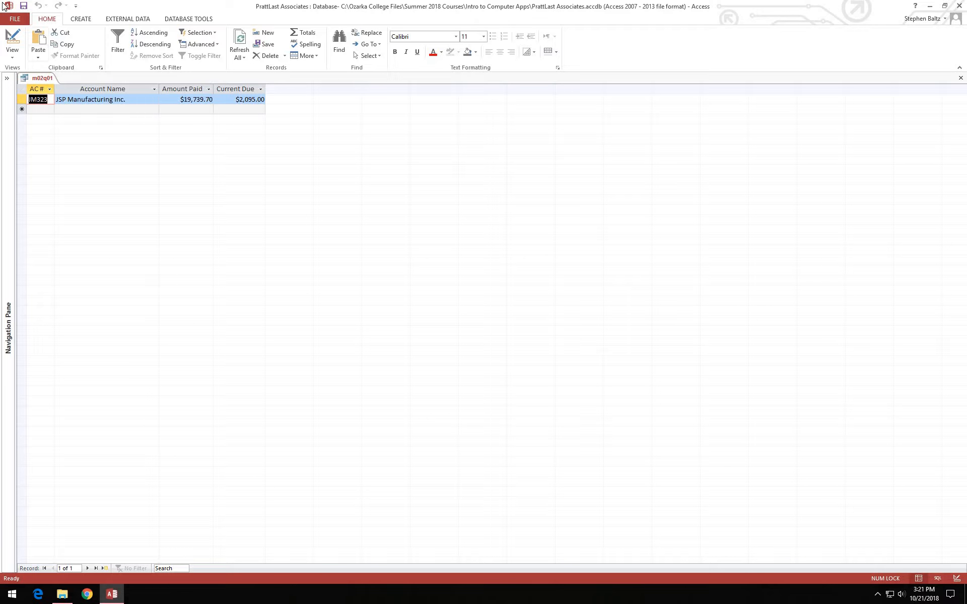
# Replace the Account Number criterion with the wildcard criterion K* for Account Name and run the query
pyautogui.click(12, 36)
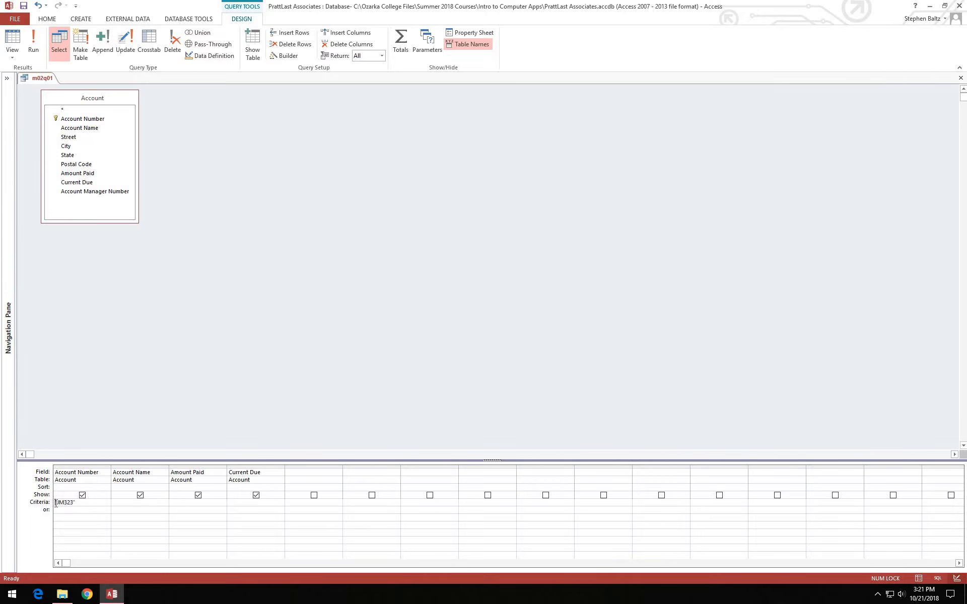
pyautogui.moveTo(56, 503); pyautogui.dragTo(78, 507)
pyautogui.press('Delete')
pyautogui.click(119, 504)
pyautogui.write('K*')
pyautogui.click(33, 43)
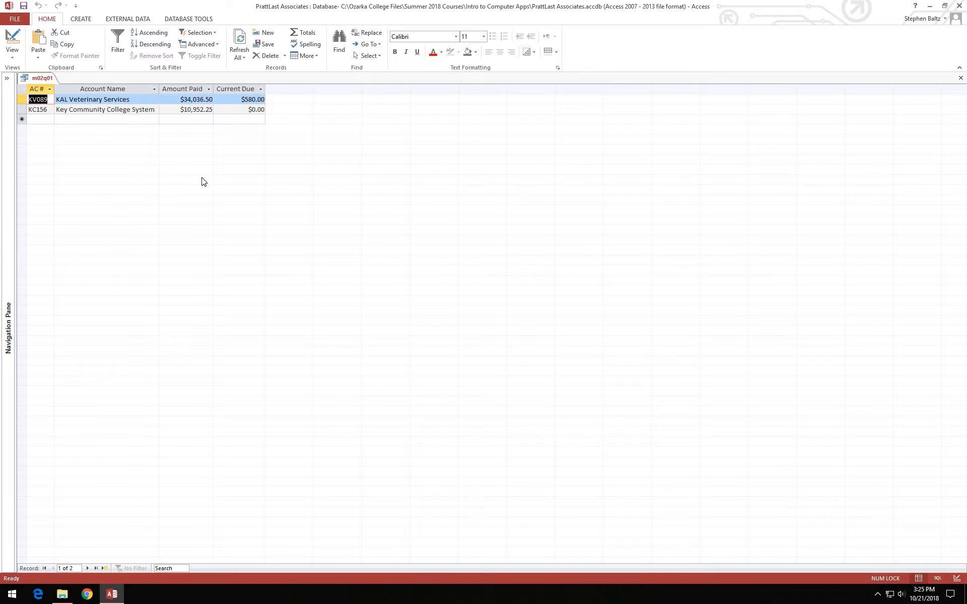
# Save the current query as a new query object named m02q02
pyautogui.click(16, 19)
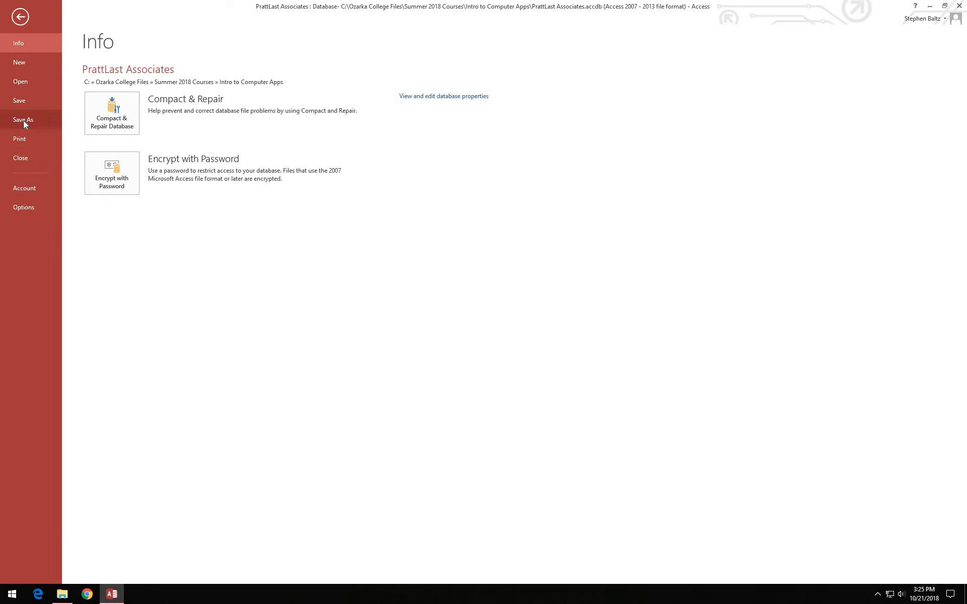
pyautogui.click(23, 121)
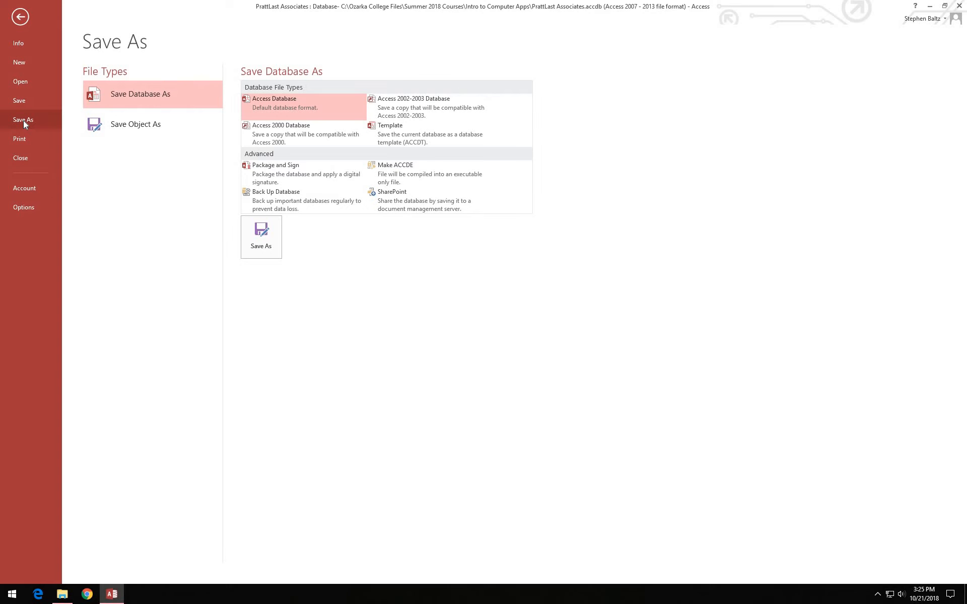
pyautogui.click(112, 130)
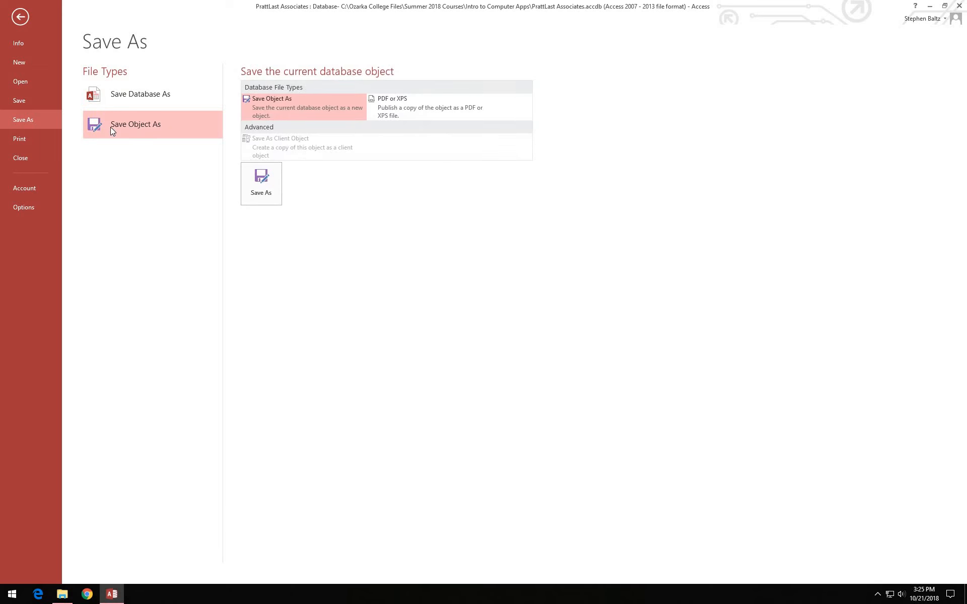
pyautogui.click(257, 192)
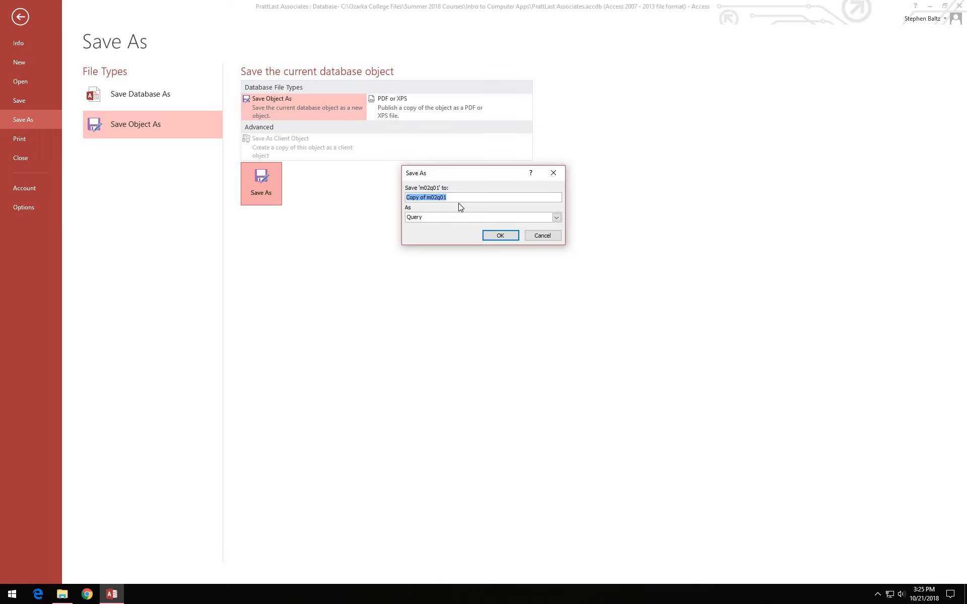
pyautogui.write('m02q02')
pyautogui.click(491, 237)
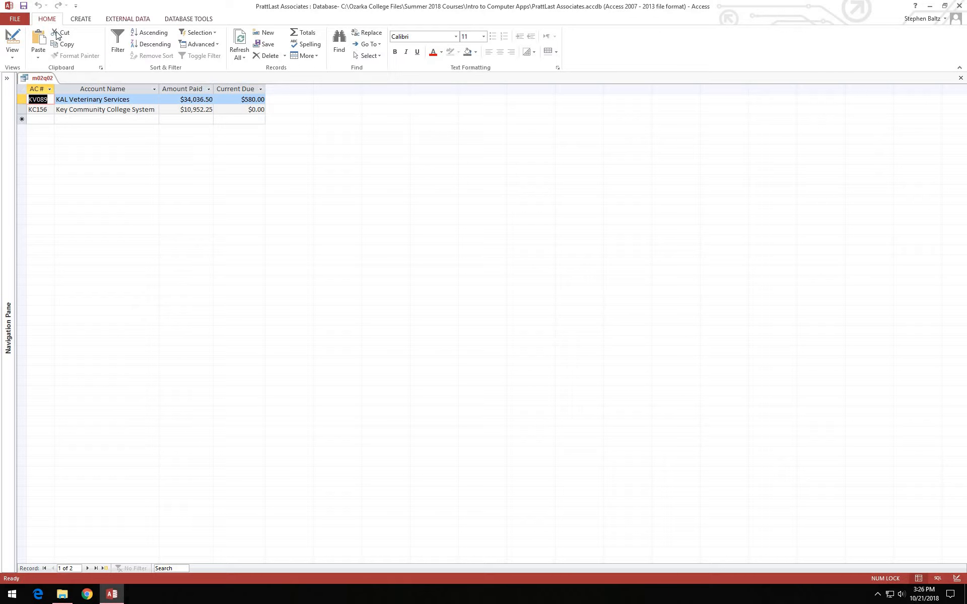
# Replace the Account Name criterion with an added City field filtered to Granger and hidden from the results, and run the query
pyautogui.click(12, 38)
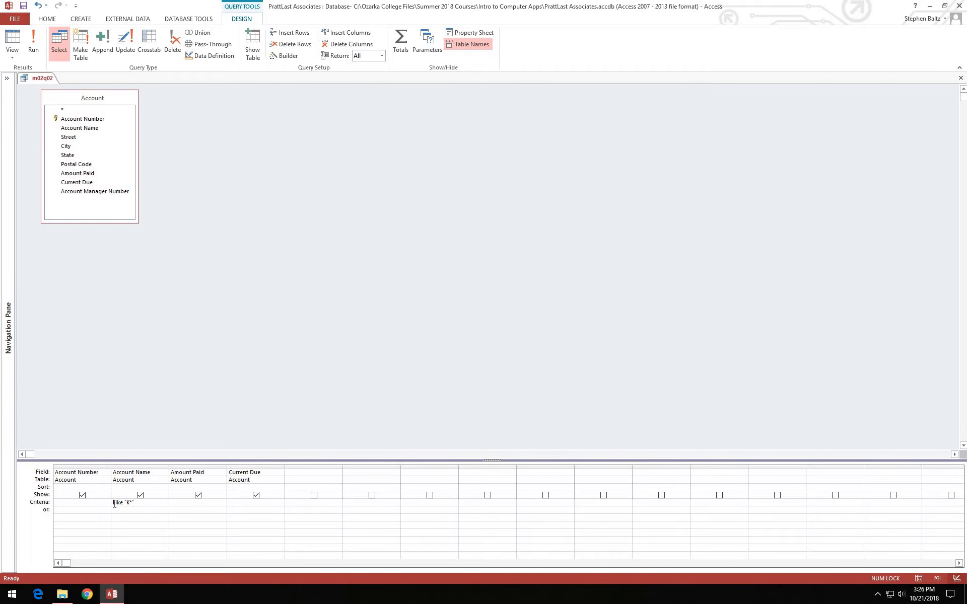
pyautogui.moveTo(115, 502); pyautogui.dragTo(142, 508)
pyautogui.press('Delete')
pyautogui.doubleClick(66, 146)
pyautogui.click(306, 503)
pyautogui.write('Granger')
pyautogui.click(314, 495)
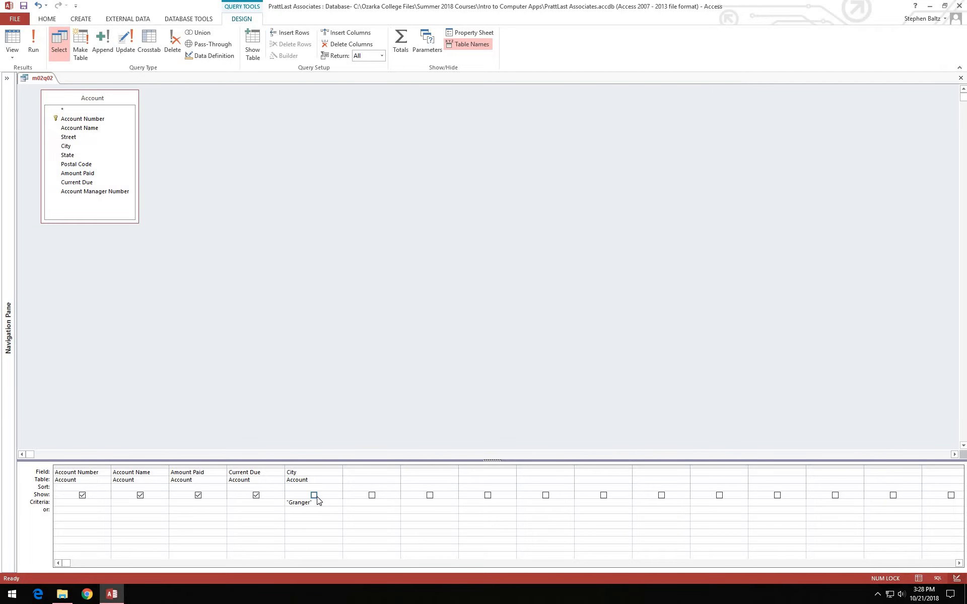
pyautogui.click(32, 40)
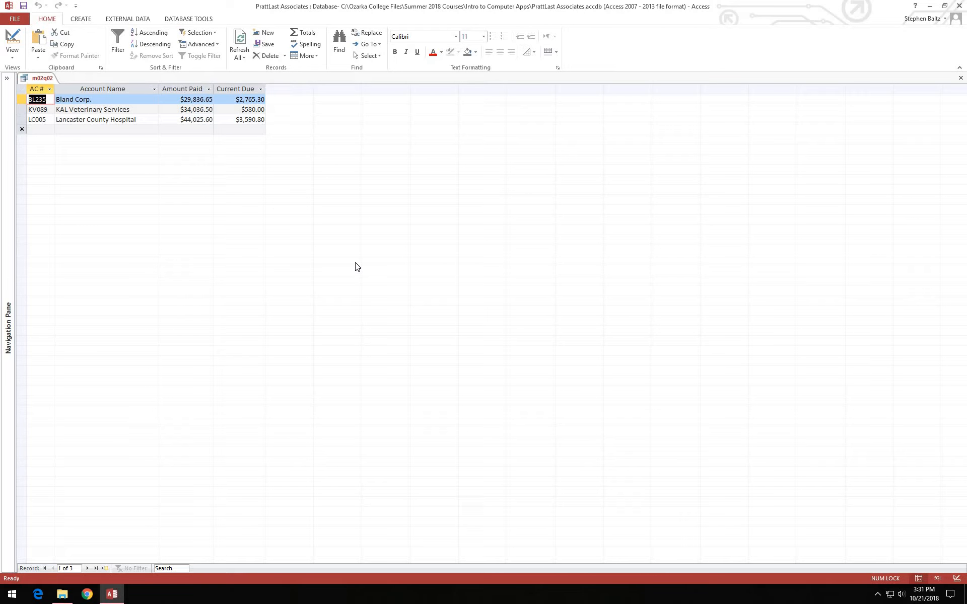
# Turn the City criterion into the parameter [Enter City] and run the query with Wells as the city
pyautogui.click(12, 38)
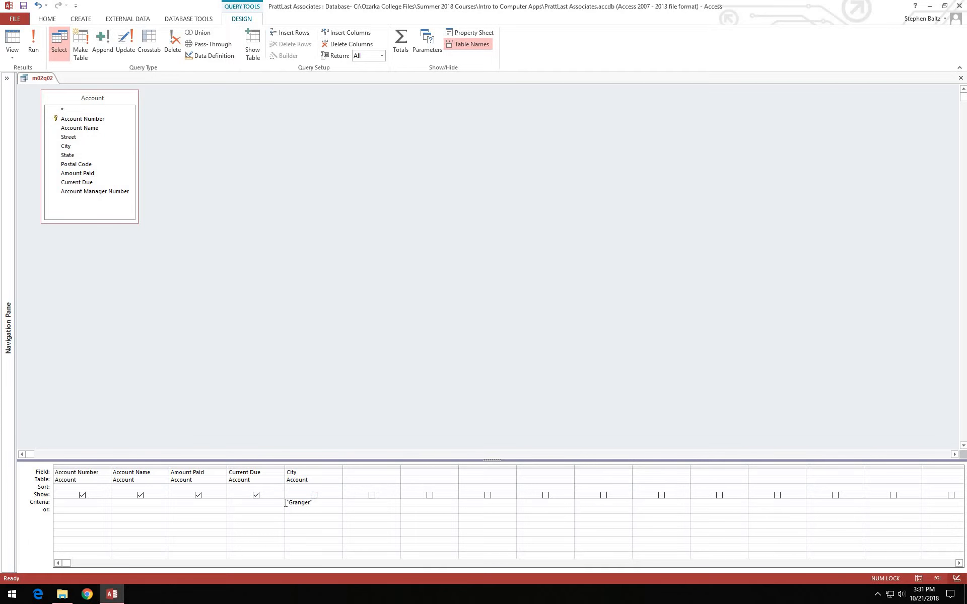
pyautogui.moveTo(313, 503); pyautogui.dragTo(285, 504)
pyautogui.press('BackSpace')
pyautogui.write('[Enter City')
pyautogui.click(34, 39)
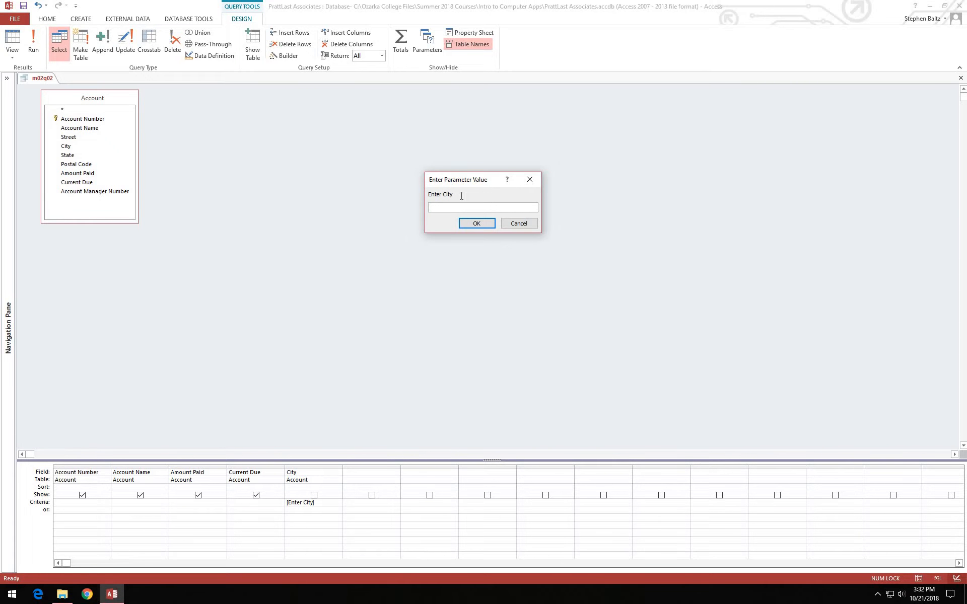
pyautogui.write('Wells')
pyautogui.click(477, 224)
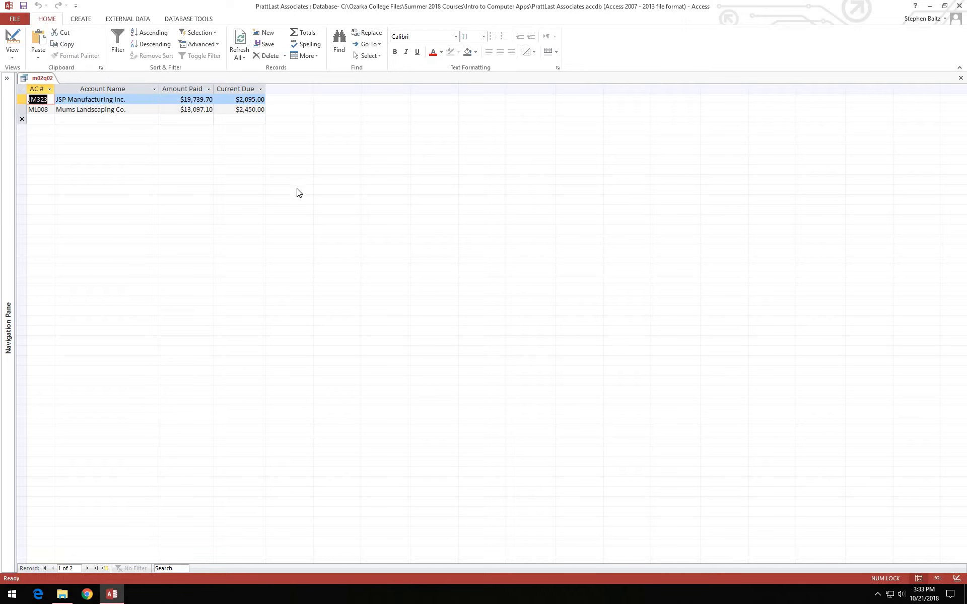
# Save the parameter query as a new query object named Account-City Query
pyautogui.click(15, 21)
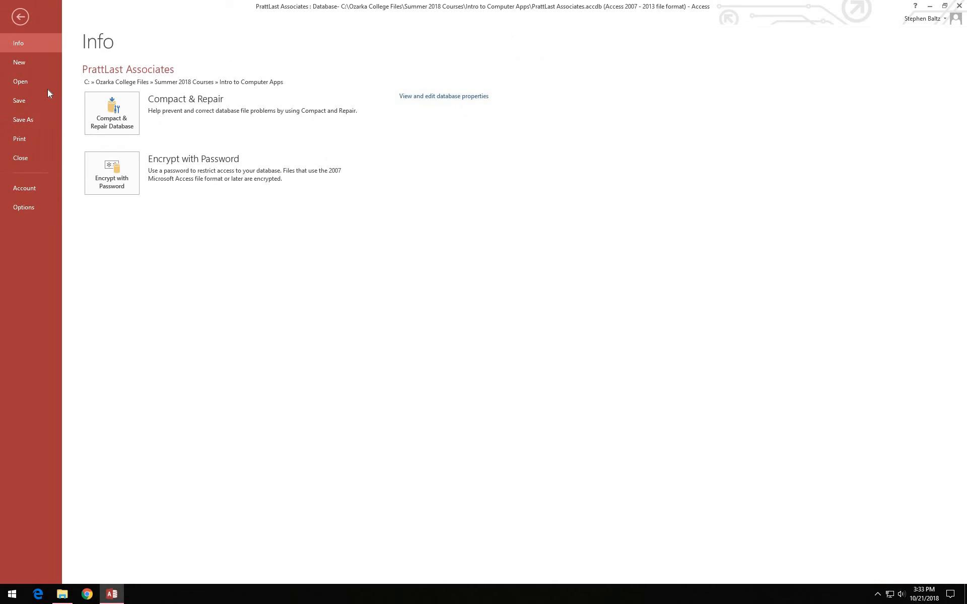
pyautogui.click(30, 118)
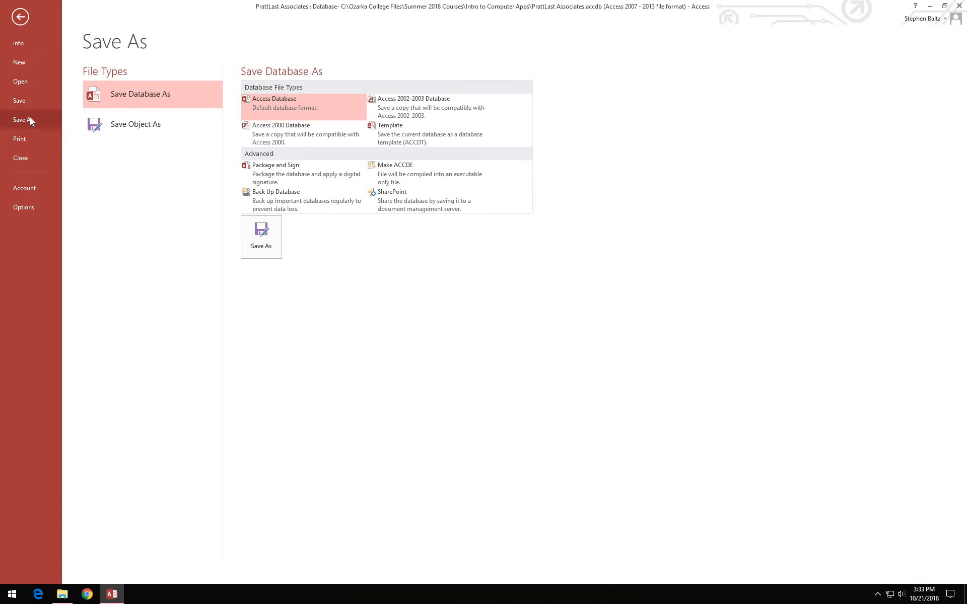
pyautogui.click(121, 130)
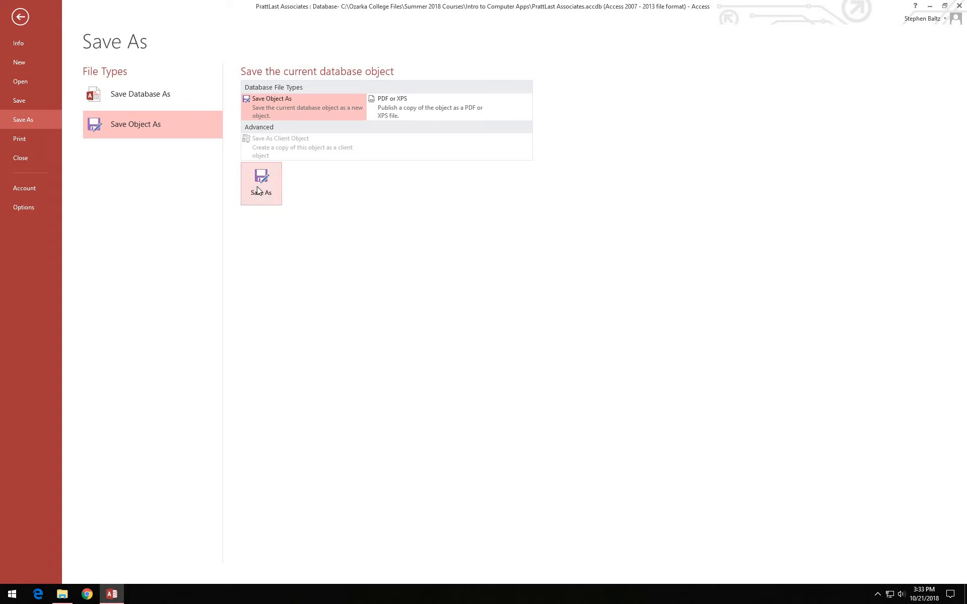
pyautogui.click(258, 186)
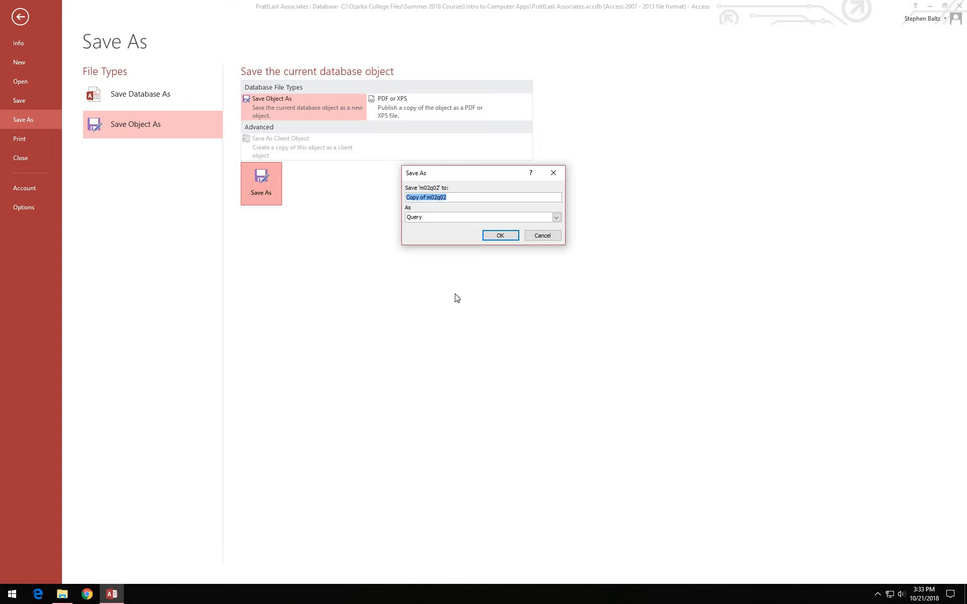
pyautogui.write('Account ')
pyautogui.write('City')
pyautogui.write('Query')
pyautogui.click(500, 235)
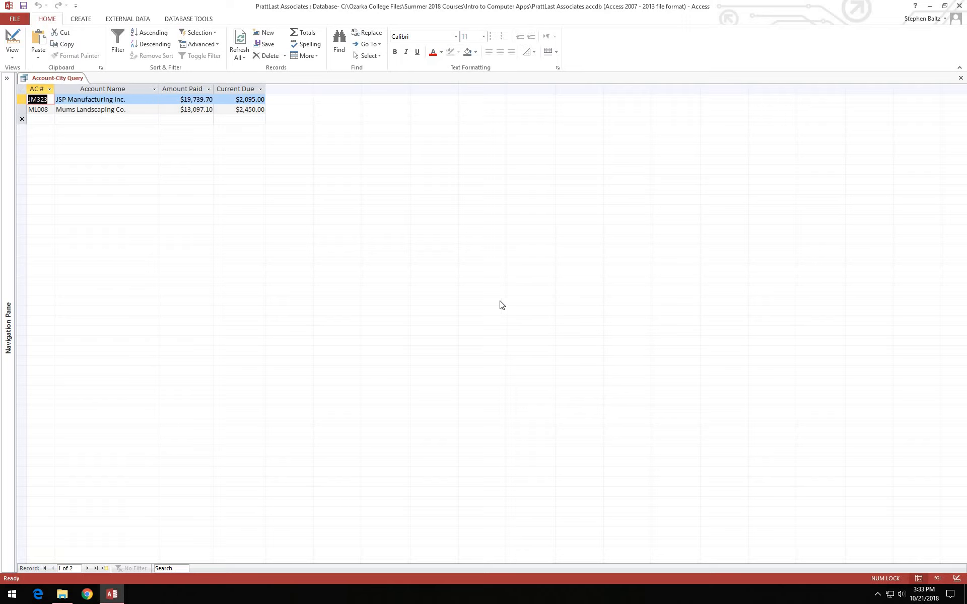
# Close the open query, then reopen the saved Account-City Query with Wells as the city and close it again
pyautogui.click(961, 79)
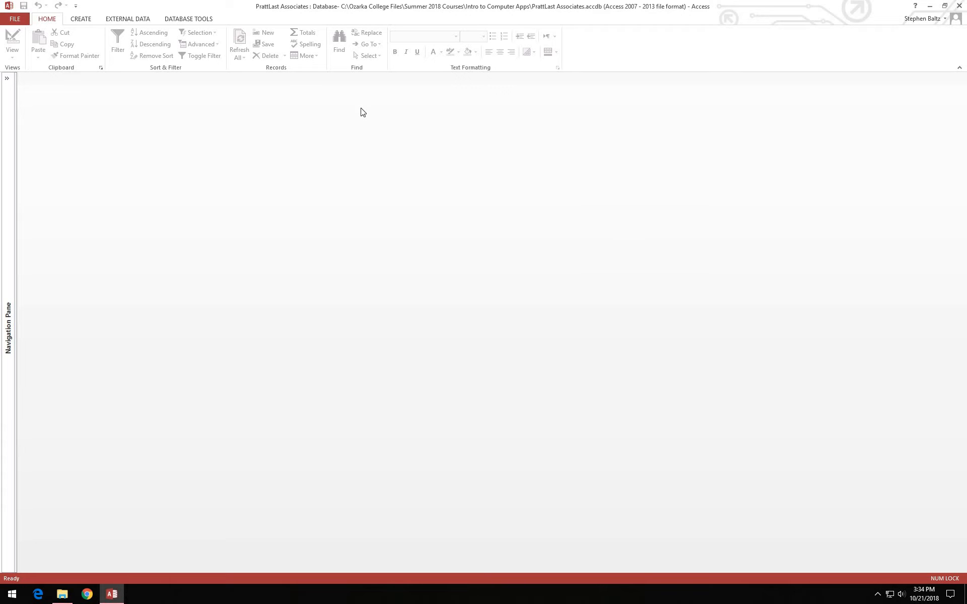
pyautogui.click(7, 79)
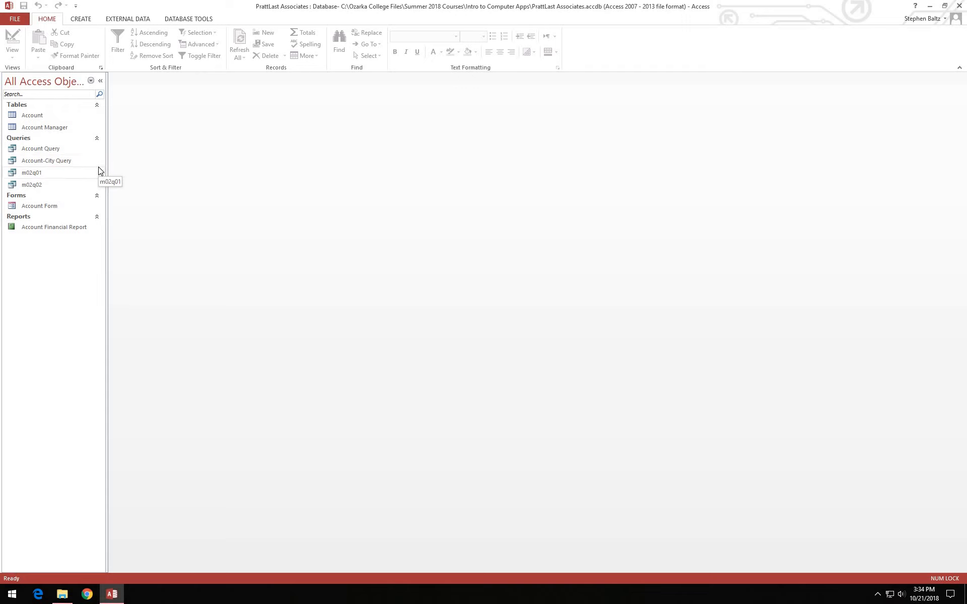
pyautogui.rightClick(54, 161)
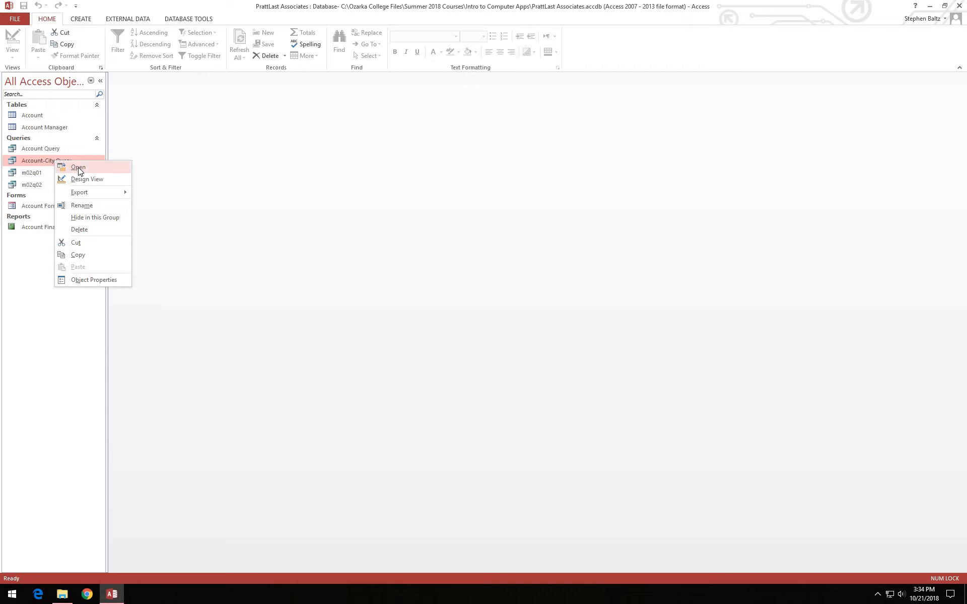
pyautogui.click(78, 167)
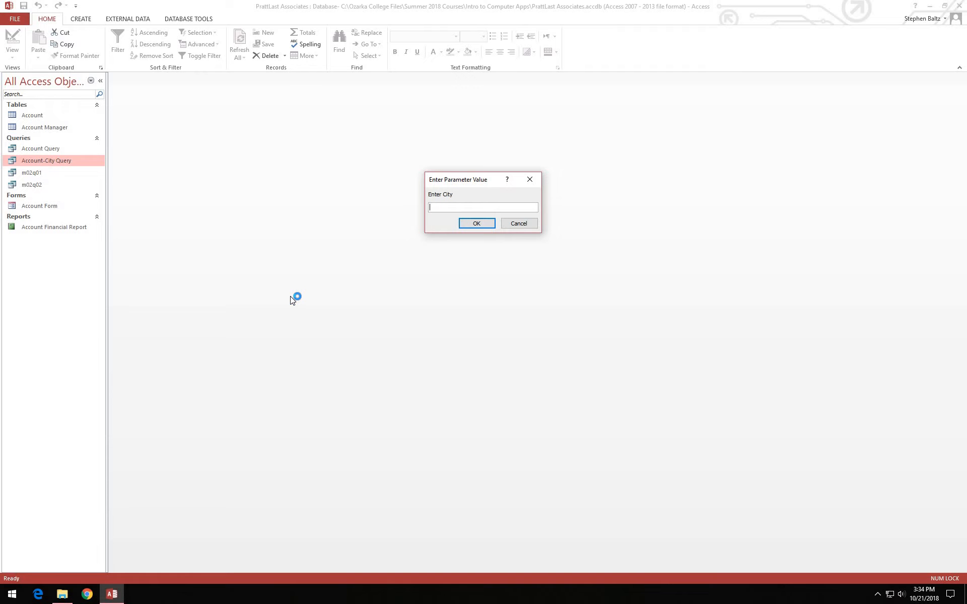
pyautogui.write('Wells')
pyautogui.click(477, 223)
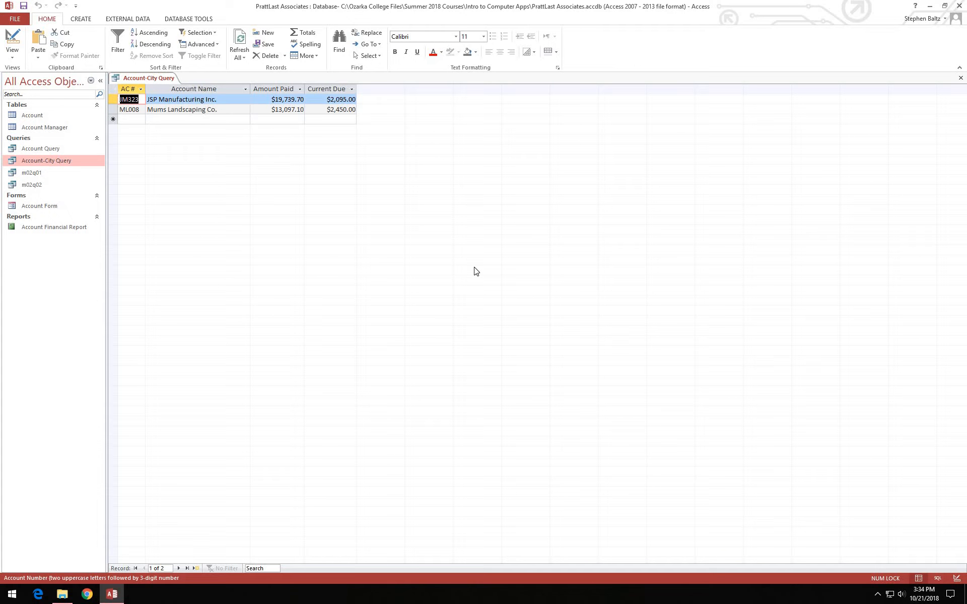
pyautogui.click(961, 78)
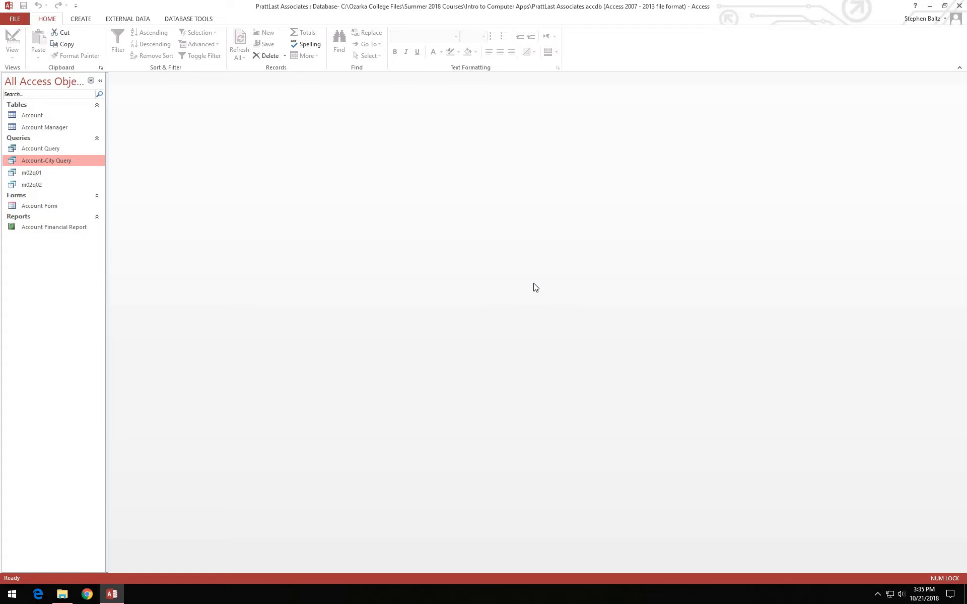
pyautogui.click(100, 81)
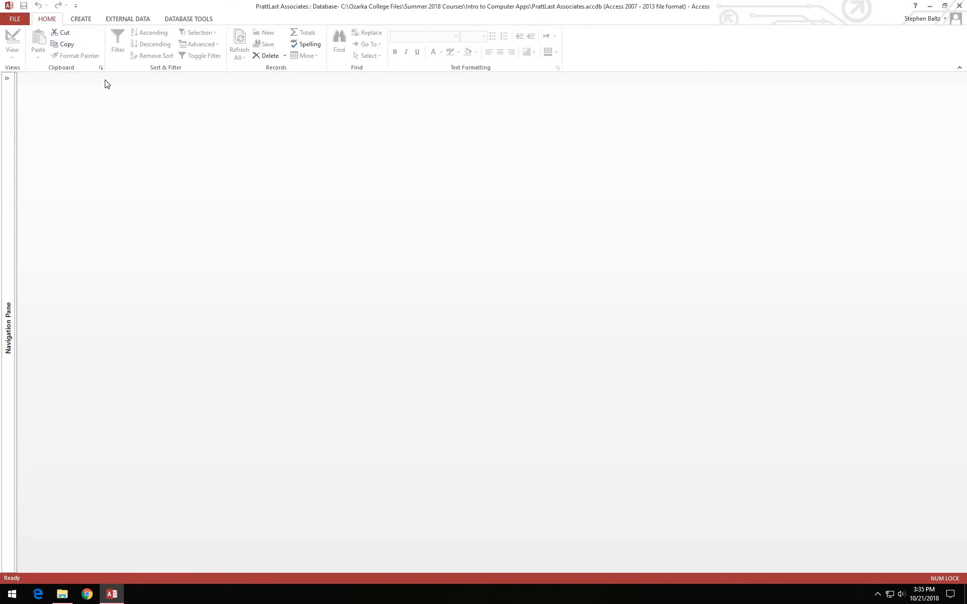
# Create a new query in Design View on the Account table and enlarge its field list to show all fields
pyautogui.click(84, 20)
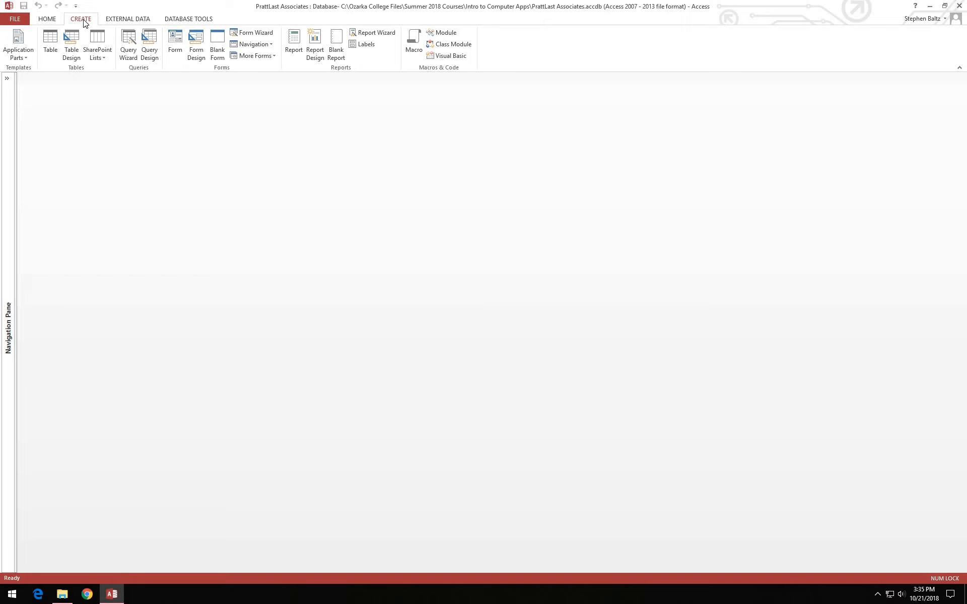
pyautogui.click(147, 50)
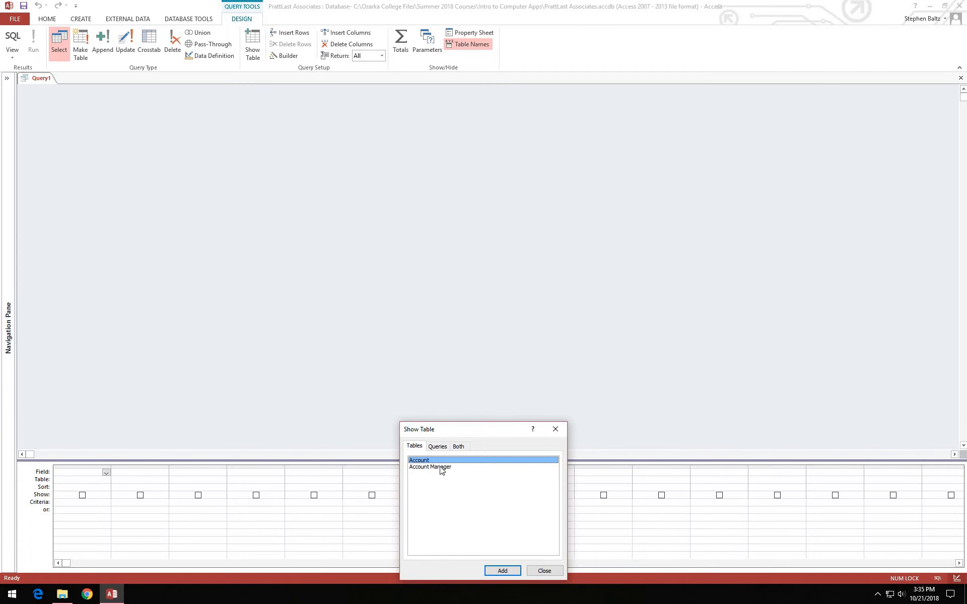
pyautogui.click(501, 574)
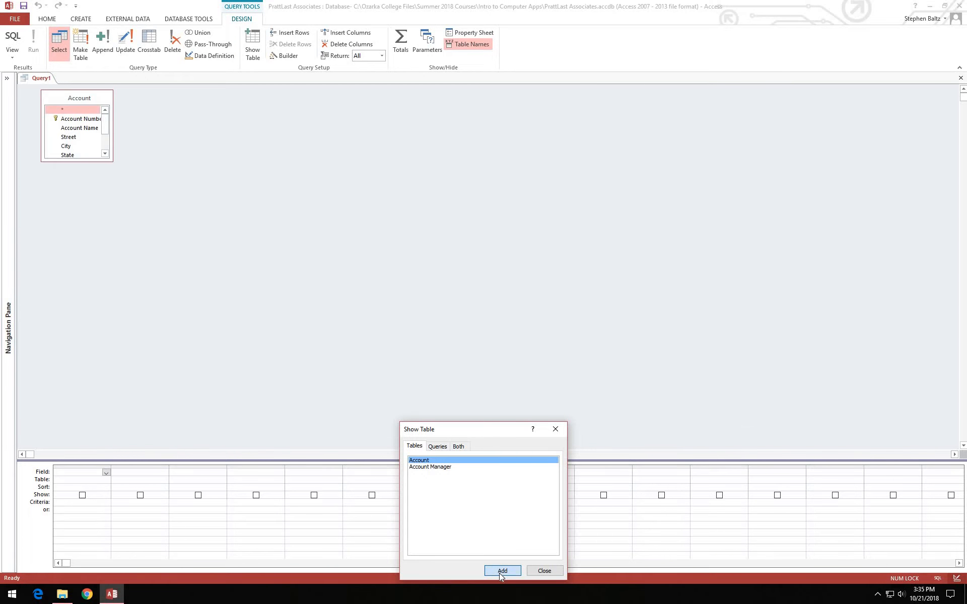
pyautogui.click(535, 575)
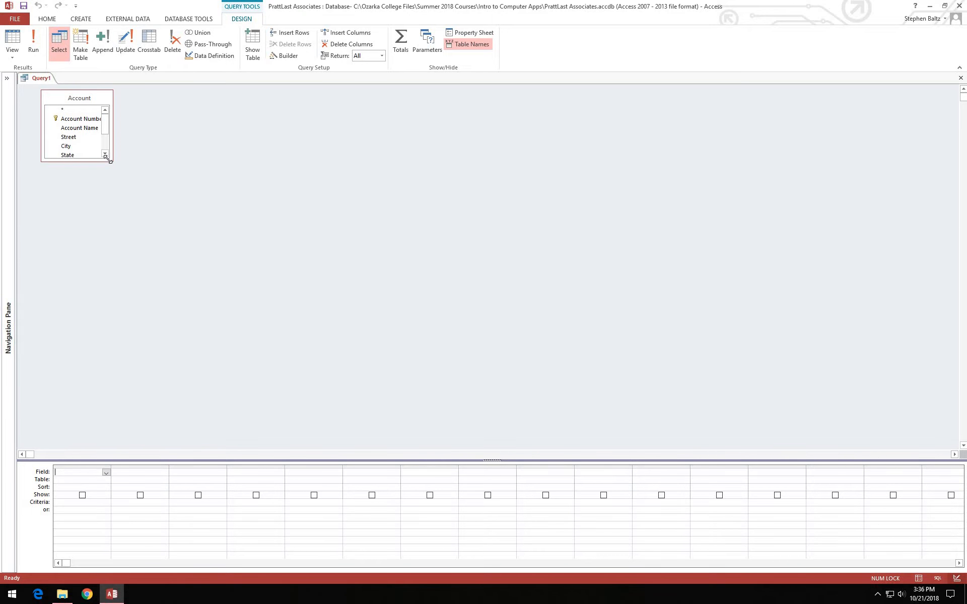
pyautogui.moveTo(108, 160); pyautogui.dragTo(141, 218)
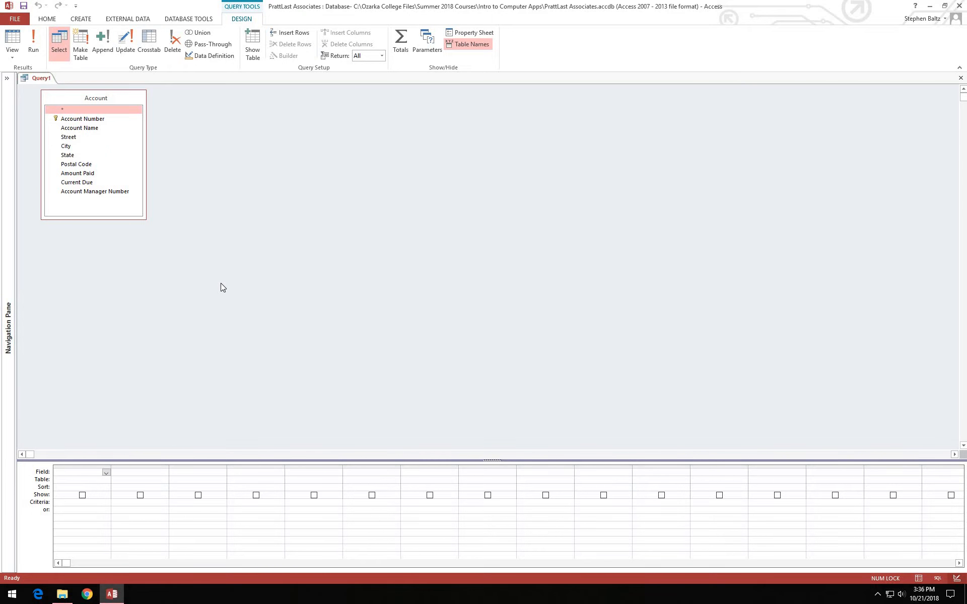
# Add the Account Number, Account Name, Amount Paid and Current Due fields, and run the query for accounts with a Current Due of $0.00
pyautogui.doubleClick(80, 121)
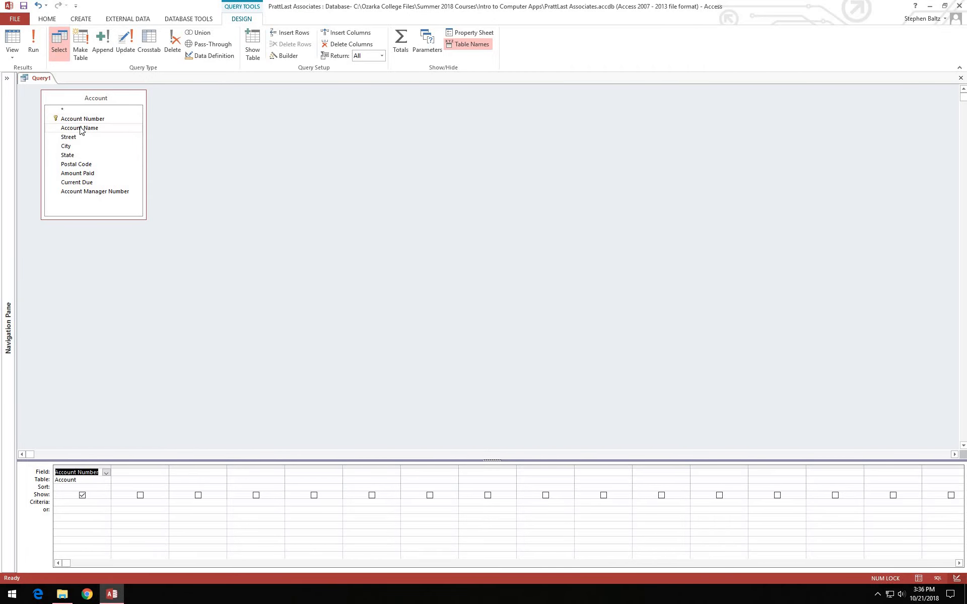
pyautogui.doubleClick(82, 130)
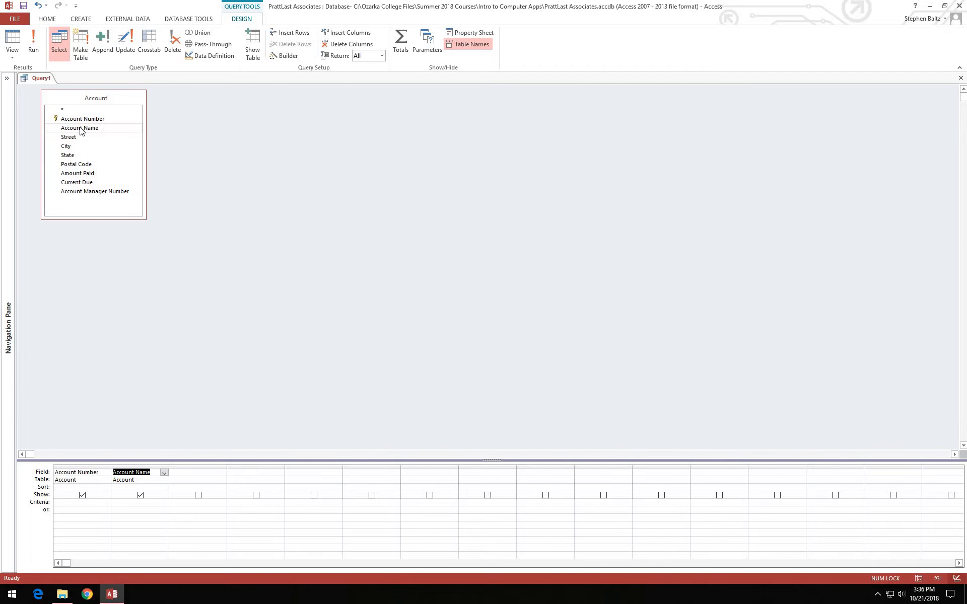
pyautogui.doubleClick(76, 175)
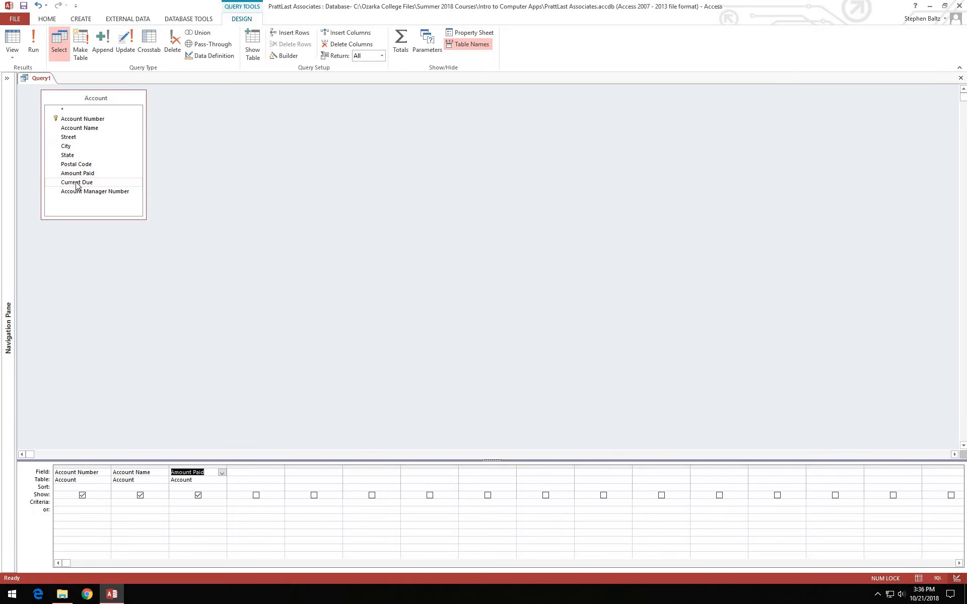
pyautogui.doubleClick(77, 183)
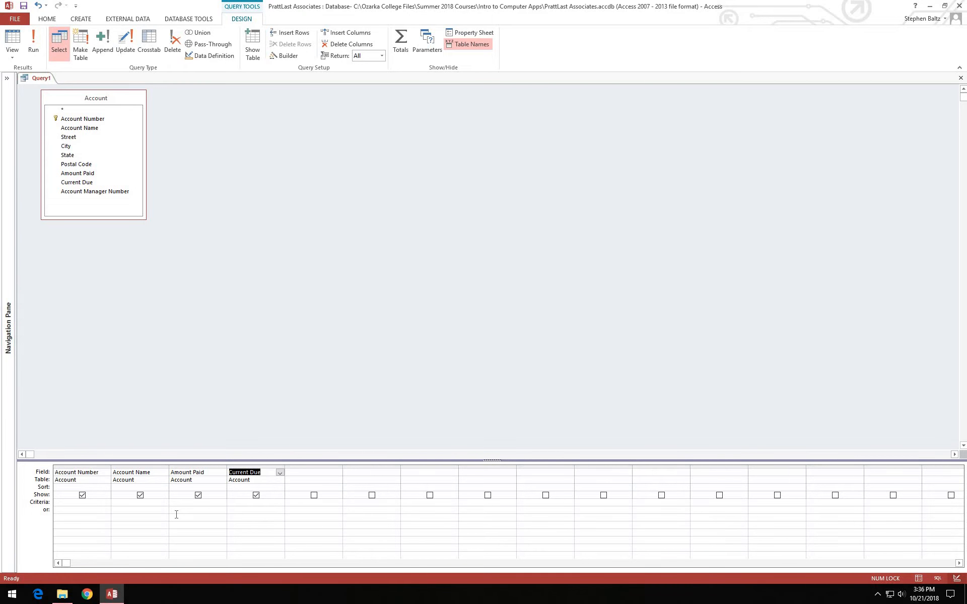
pyautogui.click(236, 504)
pyautogui.click(29, 38)
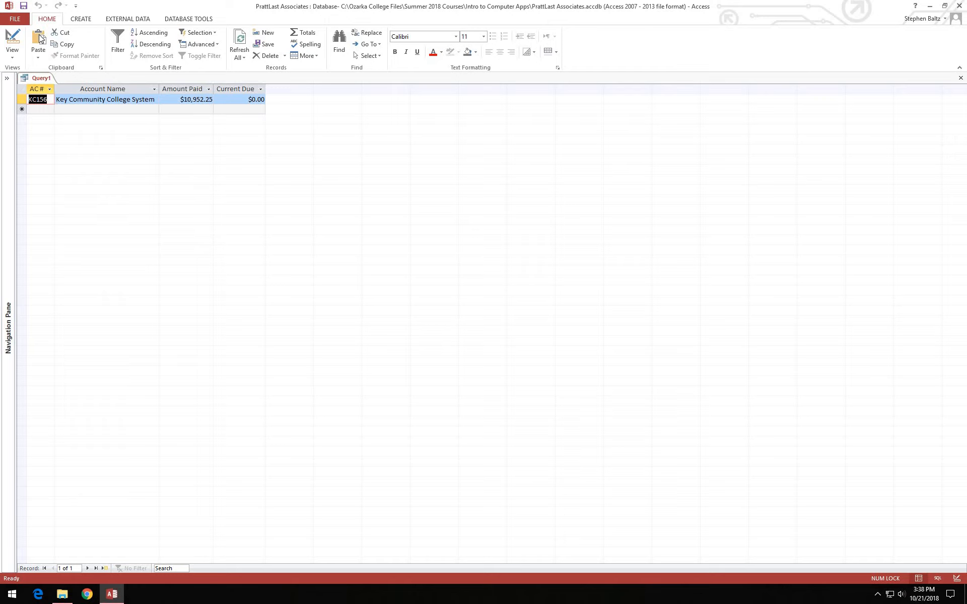
# Save the Current Due query as m02q03 and close it
pyautogui.click(24, 7)
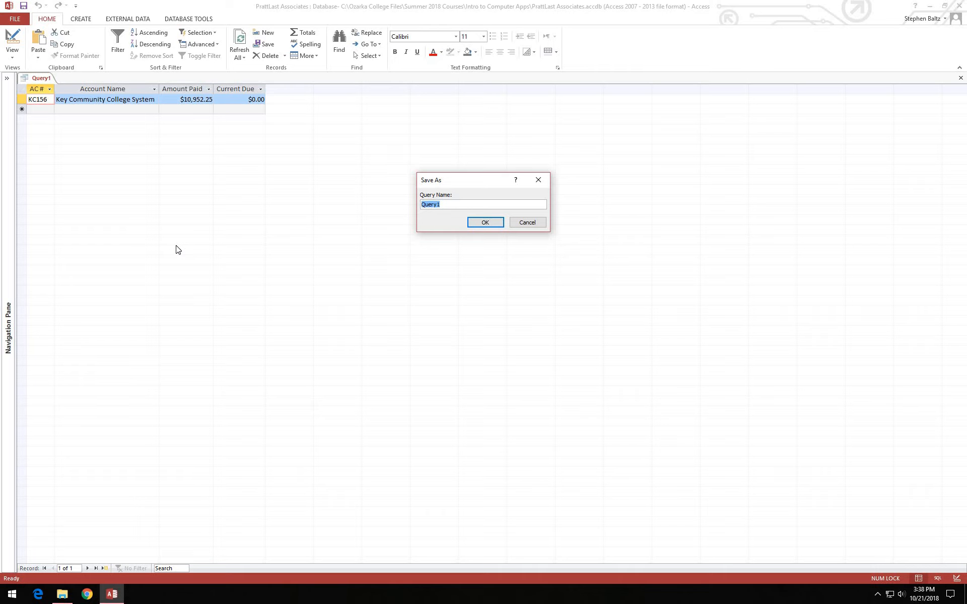
pyautogui.write('m')
pyautogui.write('02q03')
pyautogui.click(495, 225)
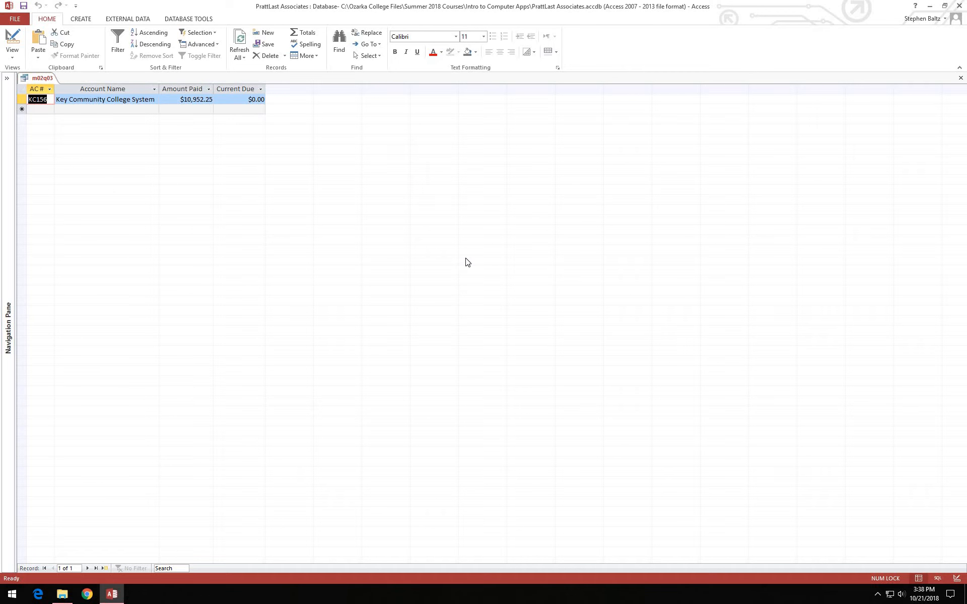
pyautogui.click(961, 79)
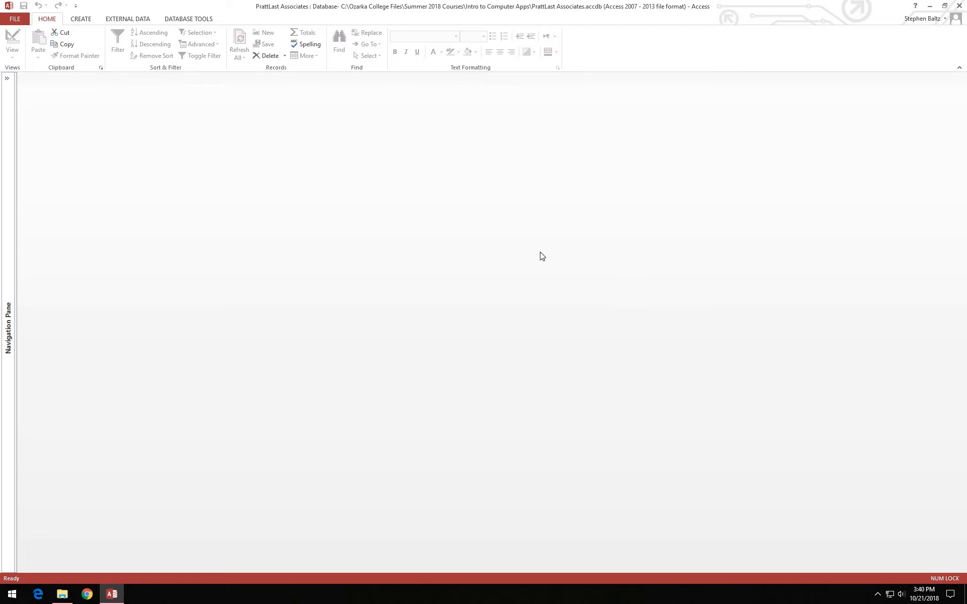
# Create a new query in Design View on the Account Manager table and enlarge its field list to show all fields
pyautogui.click(81, 19)
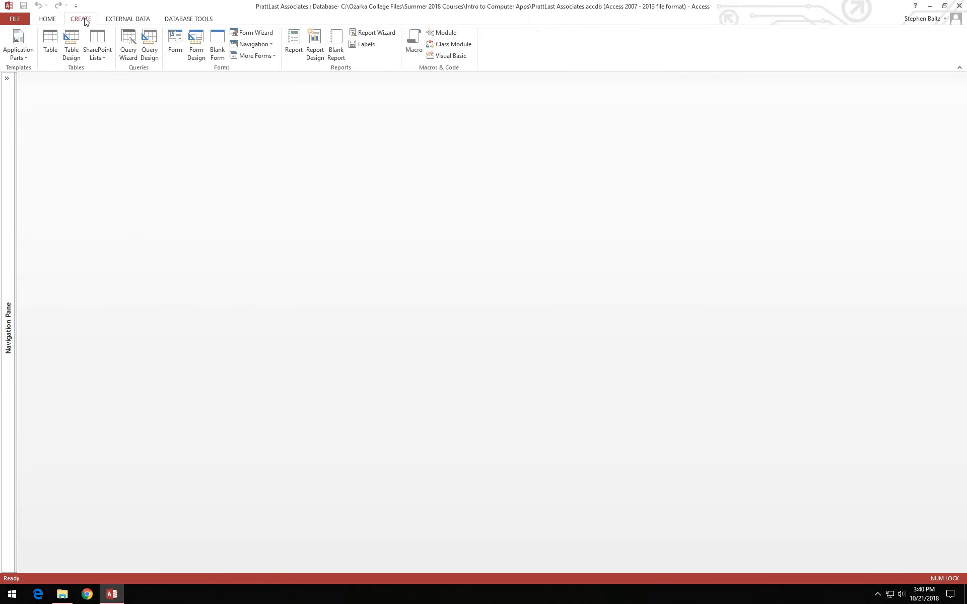
pyautogui.click(149, 46)
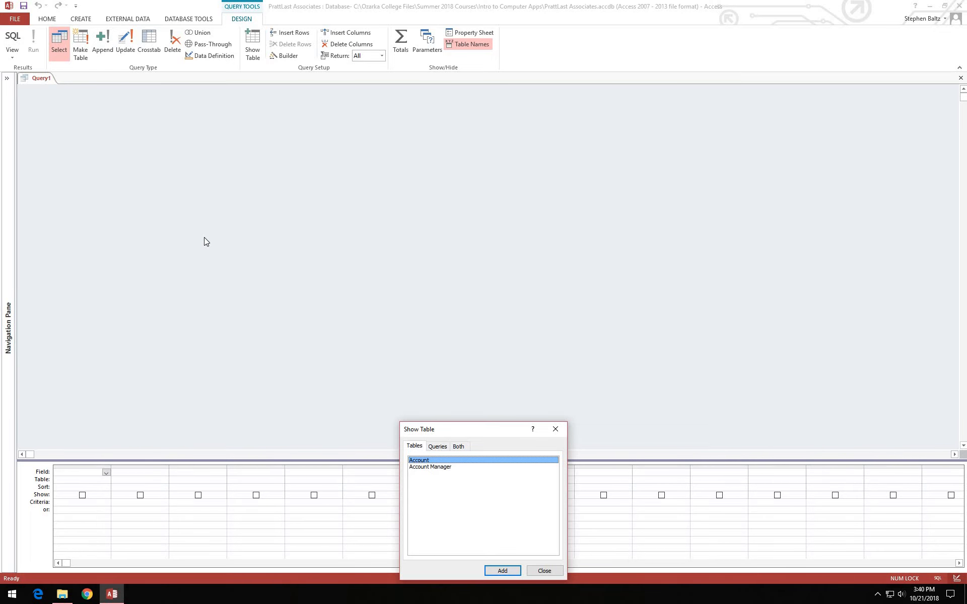
pyautogui.click(416, 468)
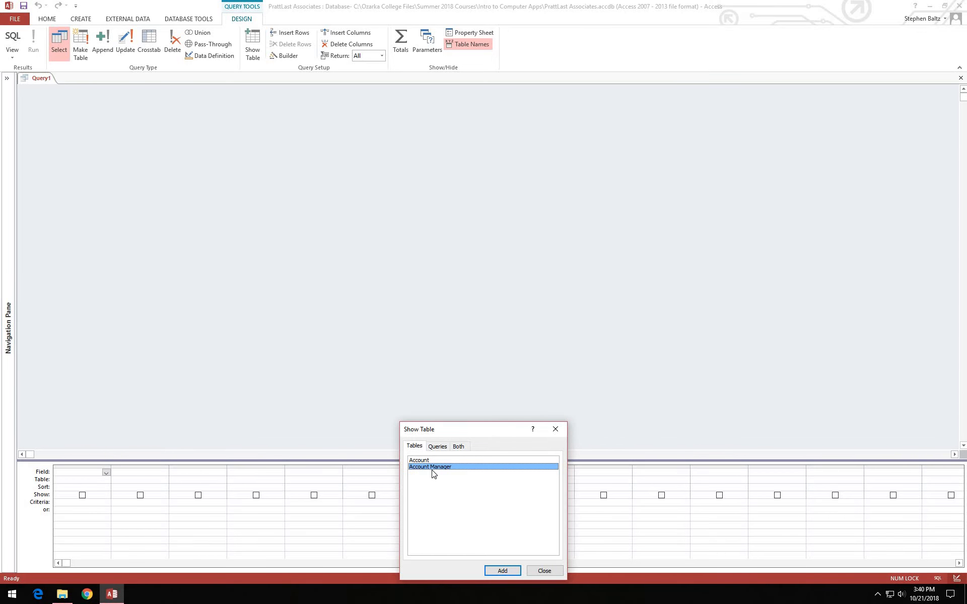
pyautogui.click(506, 571)
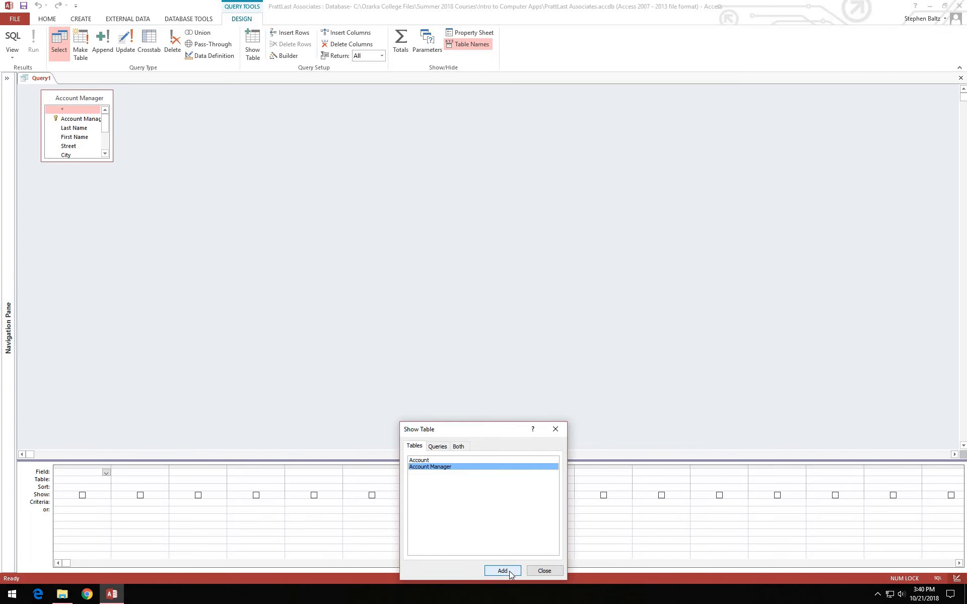
pyautogui.click(544, 571)
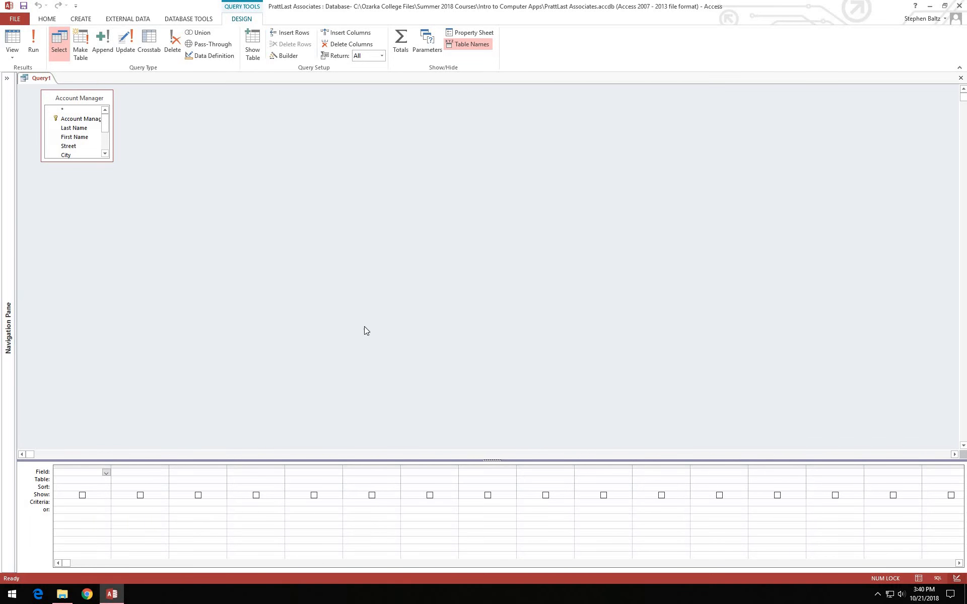
pyautogui.moveTo(112, 161); pyautogui.dragTo(144, 217)
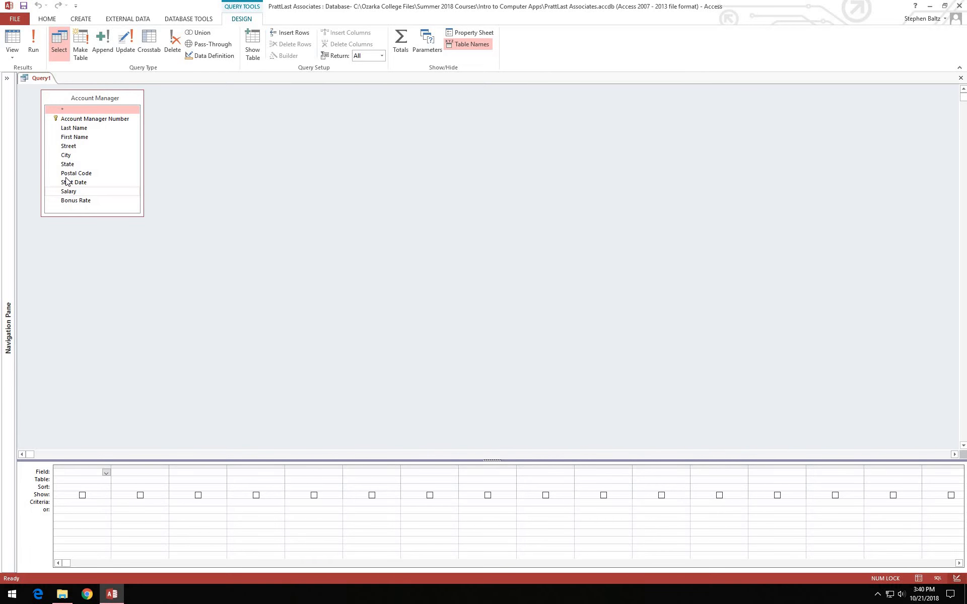
# Add the Account Manager Number, Last Name, First Name and Start Date fields to the query
pyautogui.doubleClick(89, 119)
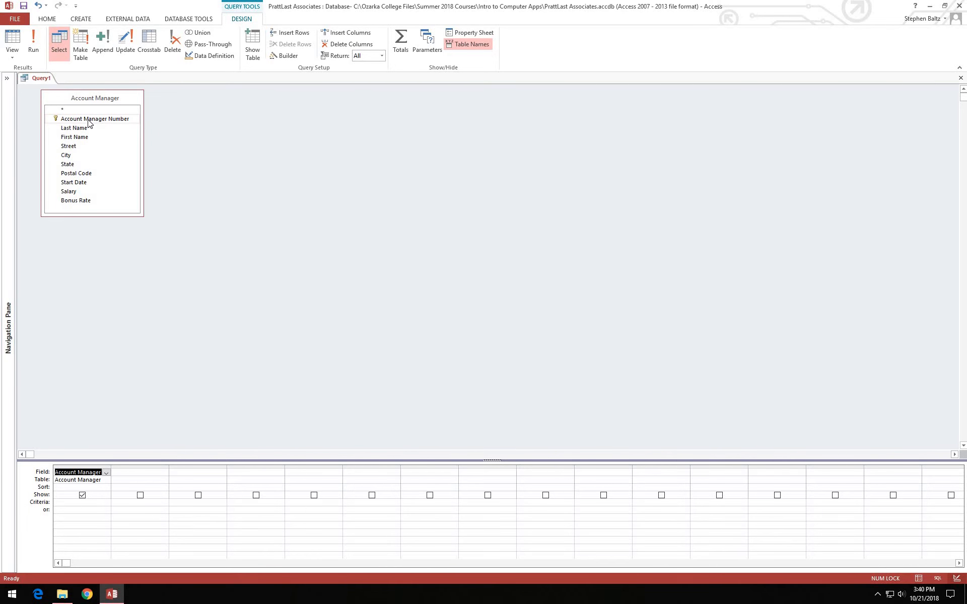
pyautogui.doubleClick(84, 128)
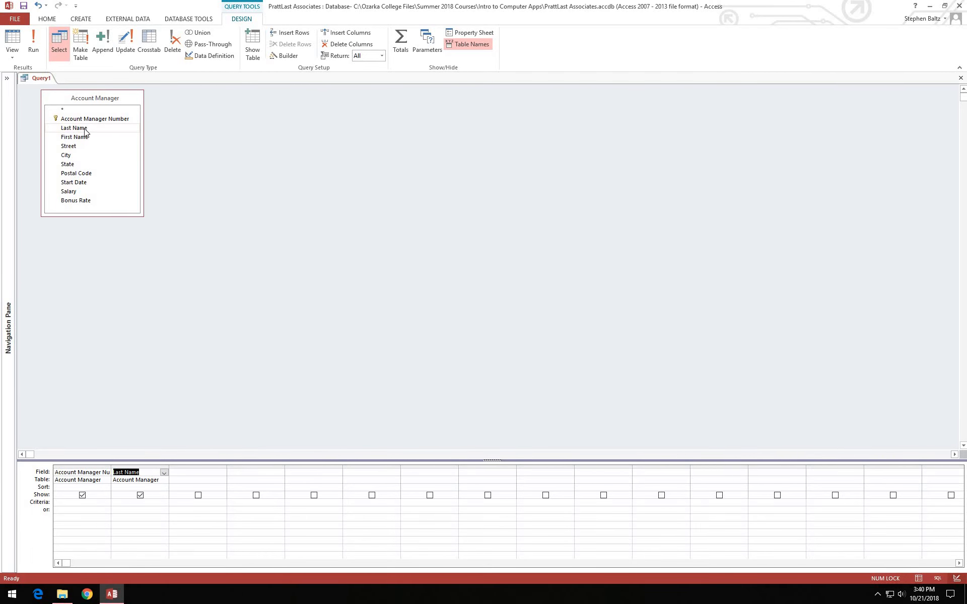
pyautogui.doubleClick(84, 138)
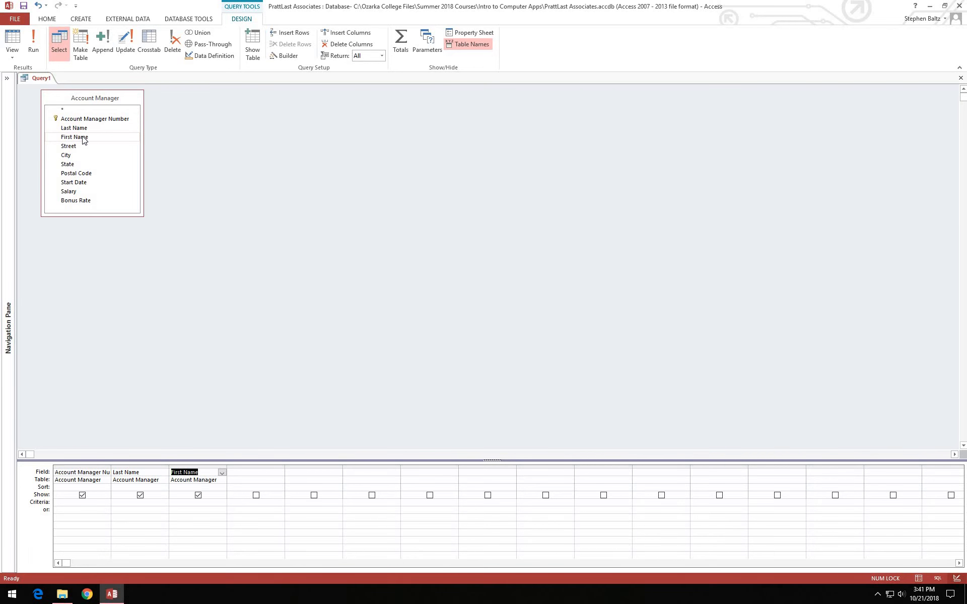
pyautogui.doubleClick(85, 183)
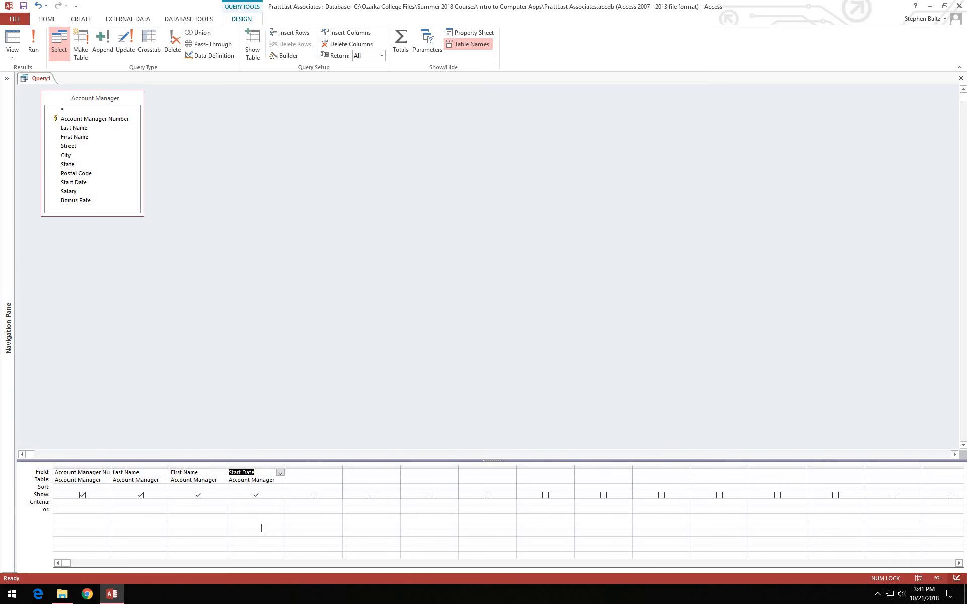
# Set the Start Date criterion to >1/01/2015 and run the query
pyautogui.click(240, 503)
pyautogui.write('>')
pyautogui.write('1/01/2015')
pyautogui.click(33, 43)
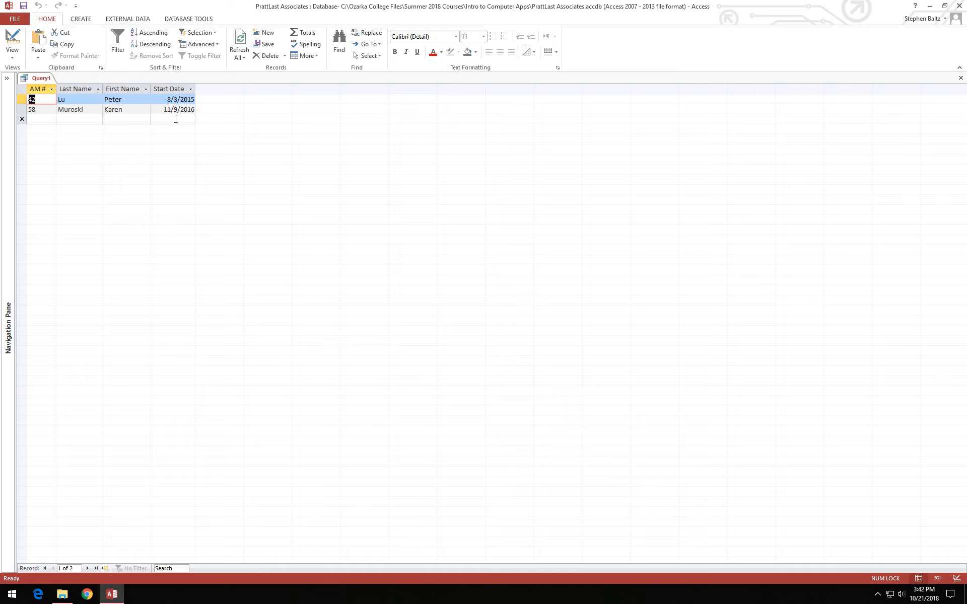
# Save the Start Date query as m02q04 and close it
pyautogui.click(24, 6)
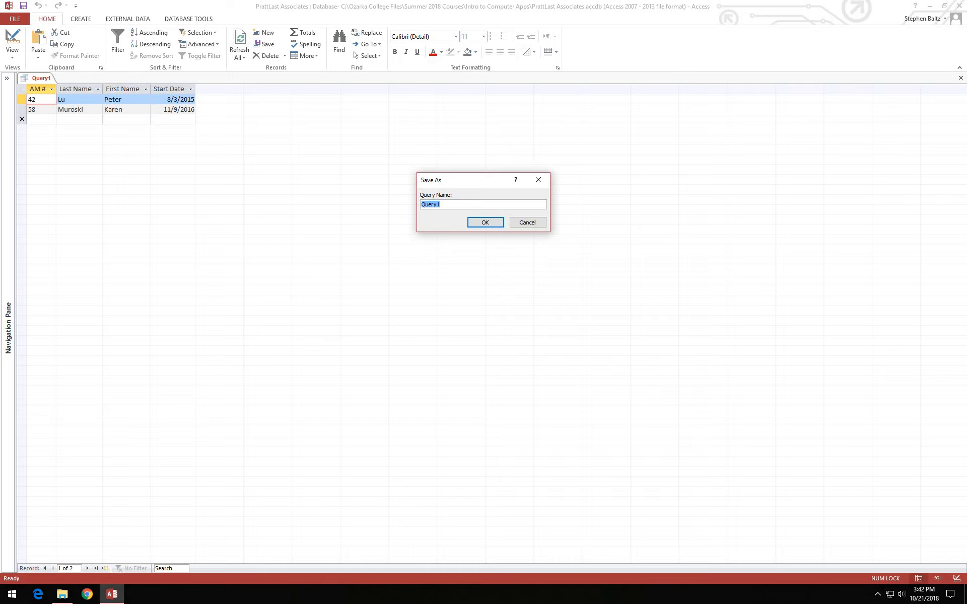
pyautogui.write('m02q04')
pyautogui.click(486, 223)
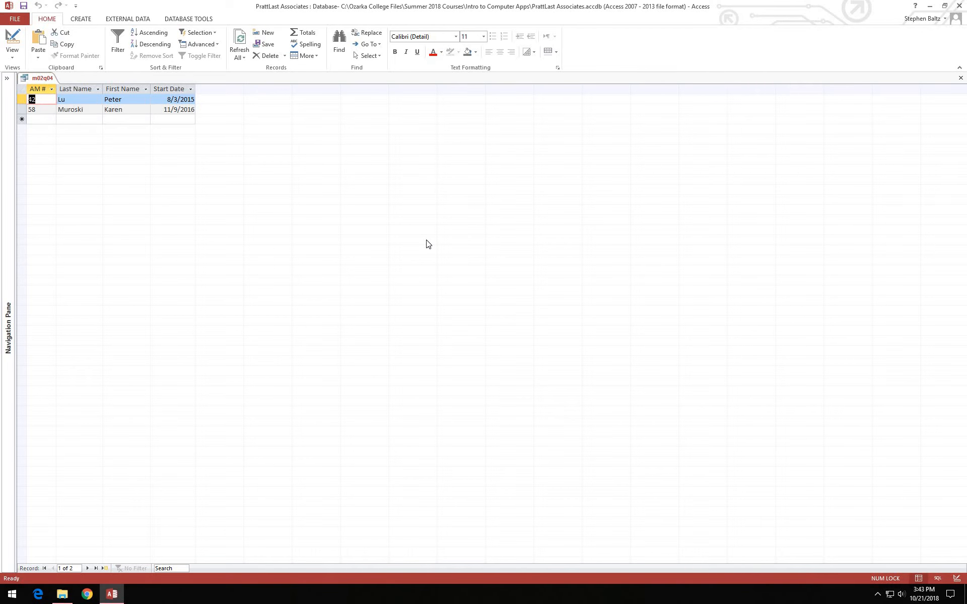
pyautogui.click(962, 79)
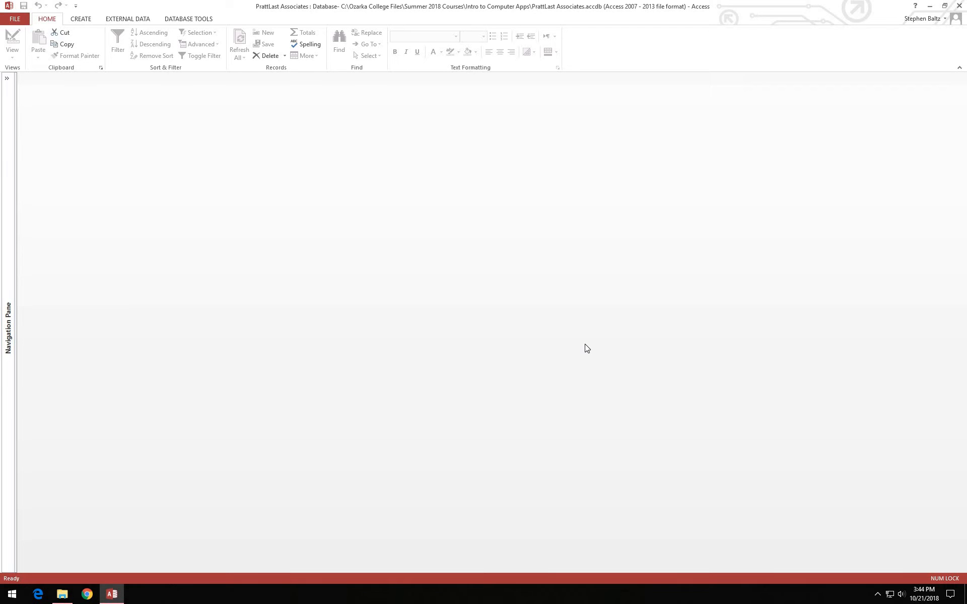
# Create a new query in Design View on the Account table and enlarge its field list to show all fields
pyautogui.click(84, 21)
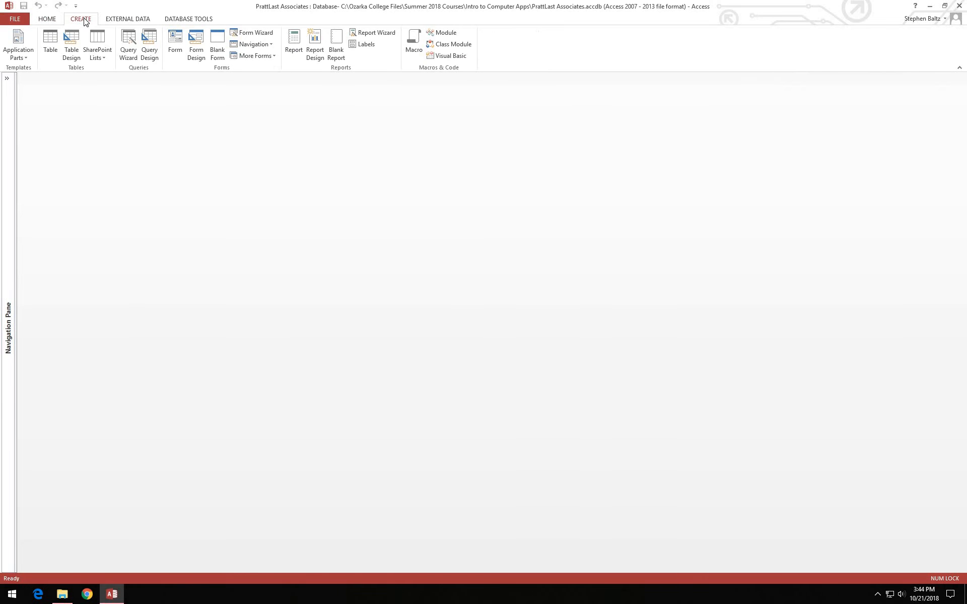
pyautogui.click(149, 49)
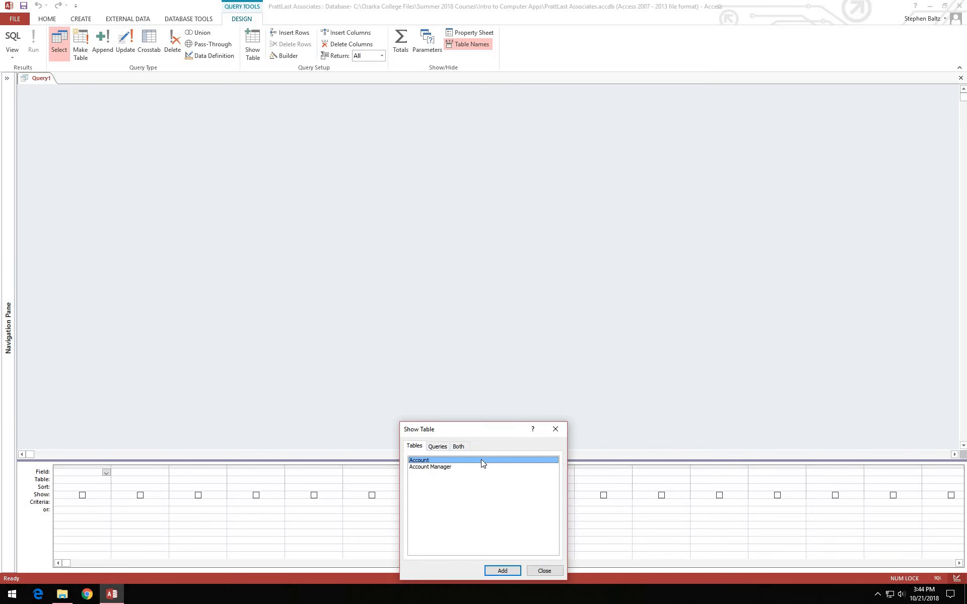
pyautogui.click(502, 573)
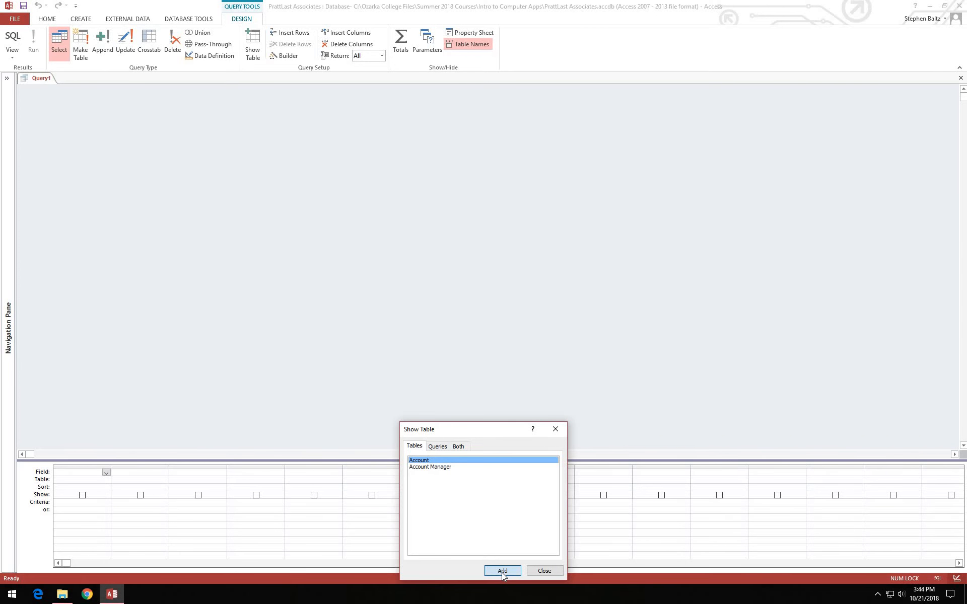
pyautogui.click(535, 572)
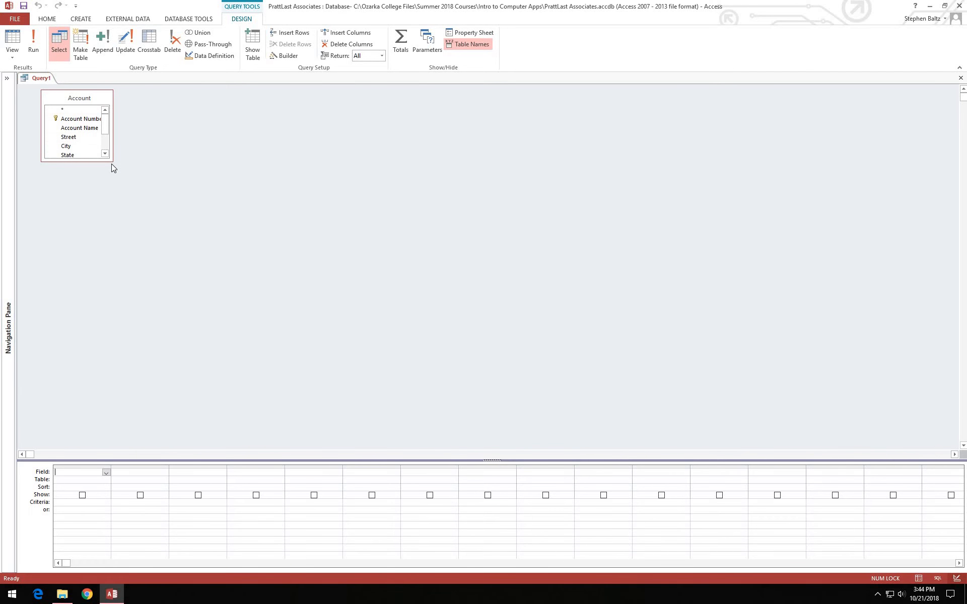
pyautogui.moveTo(111, 161); pyautogui.dragTo(143, 211)
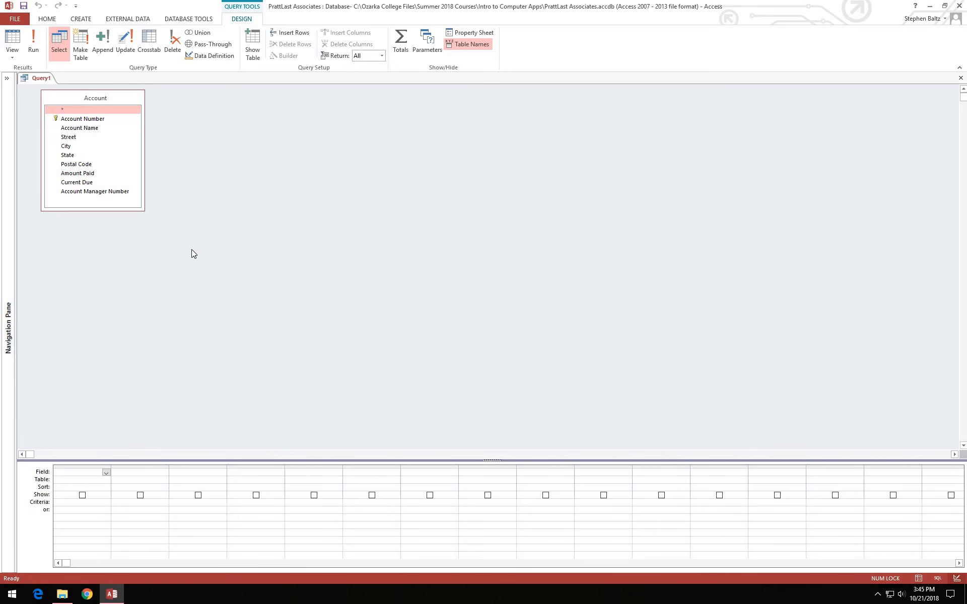
# Add the Account Number, Account Name, Amount Paid, Current Due and Account Manager Number fields to the query
pyautogui.doubleClick(91, 118)
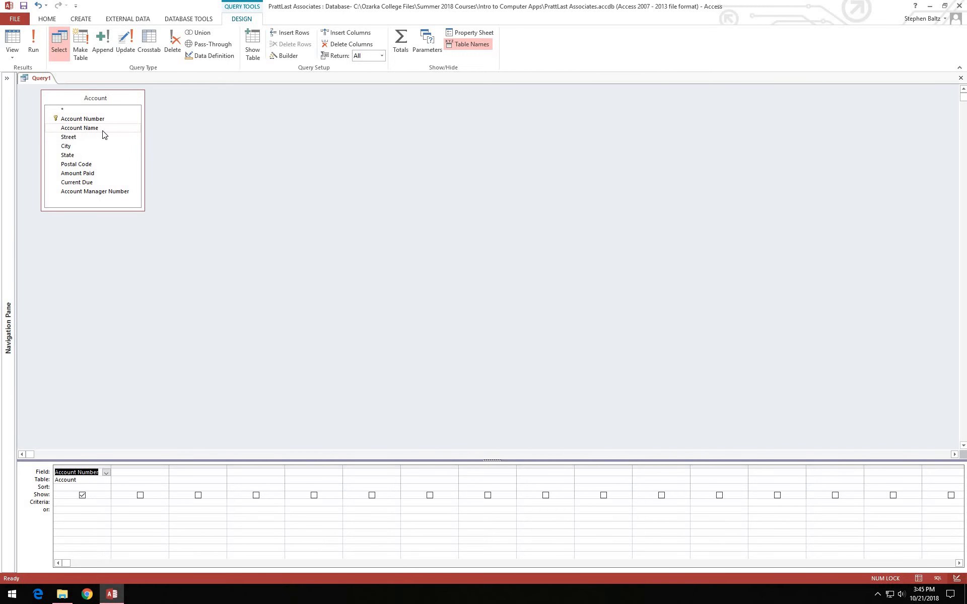
pyautogui.doubleClick(102, 130)
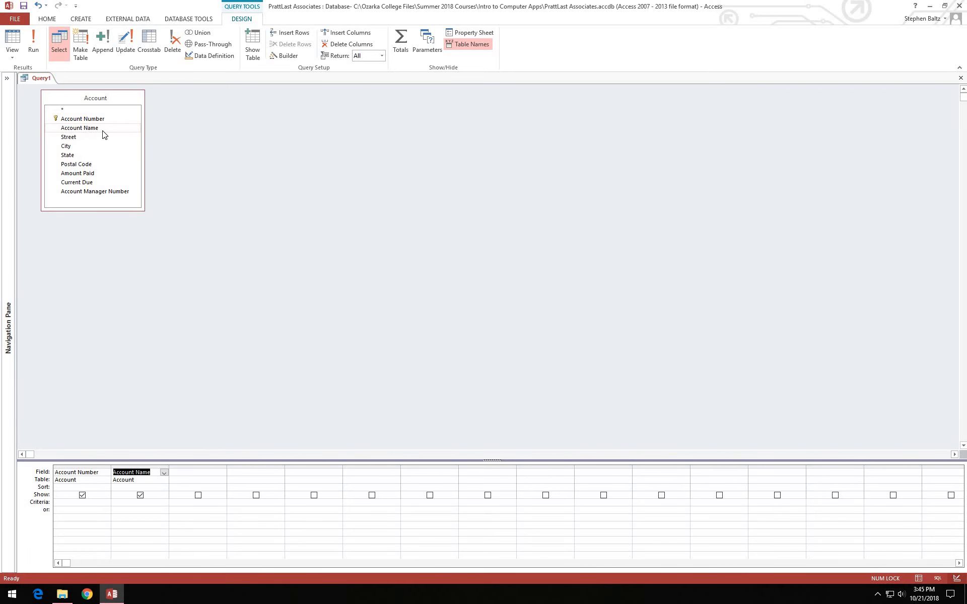
pyautogui.doubleClick(97, 173)
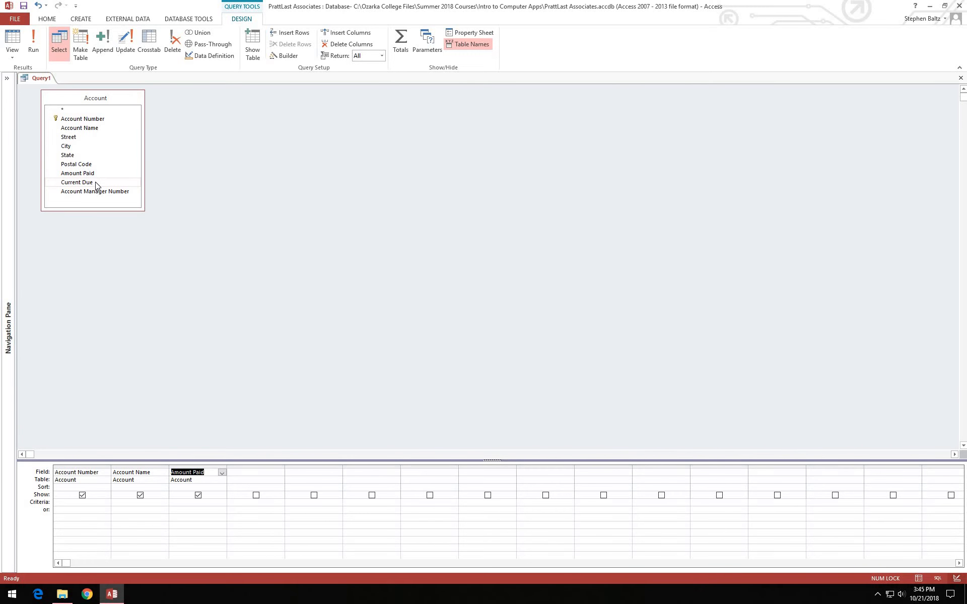
pyautogui.doubleClick(95, 183)
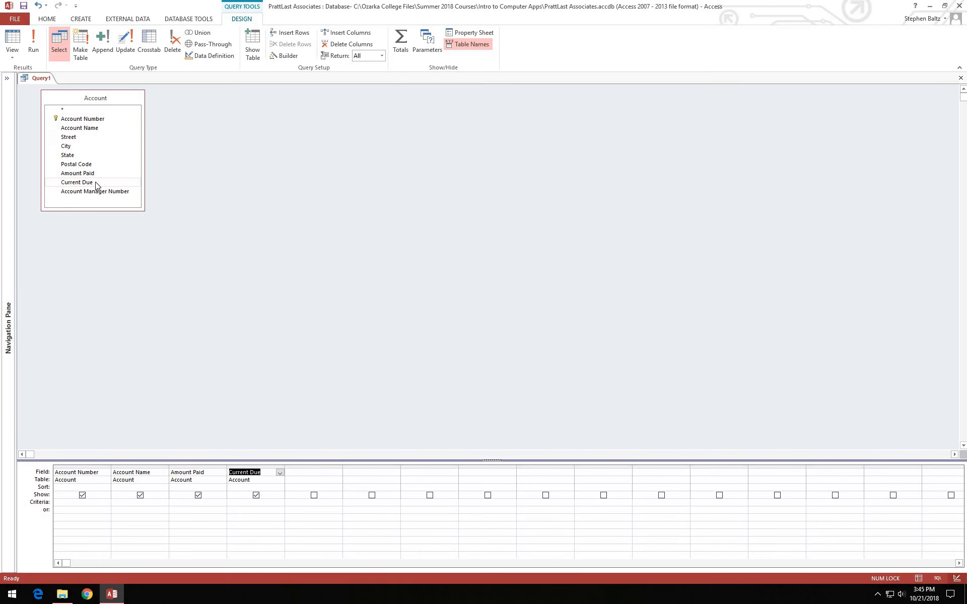
pyautogui.doubleClick(95, 191)
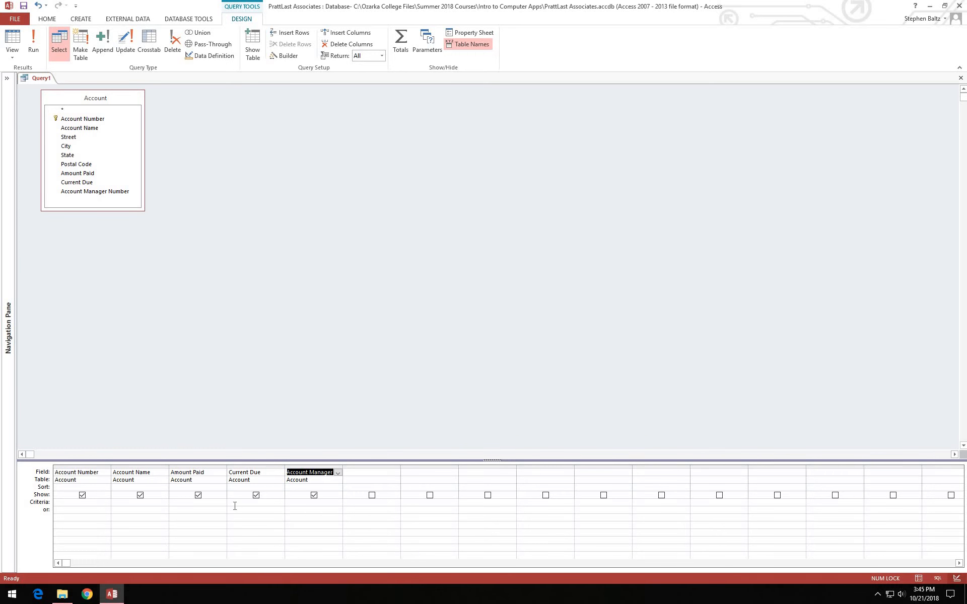
# Set the criteria >2500 for Current Due and 31 for Account Manager Number on the same row and run the query
pyautogui.click(235, 504)
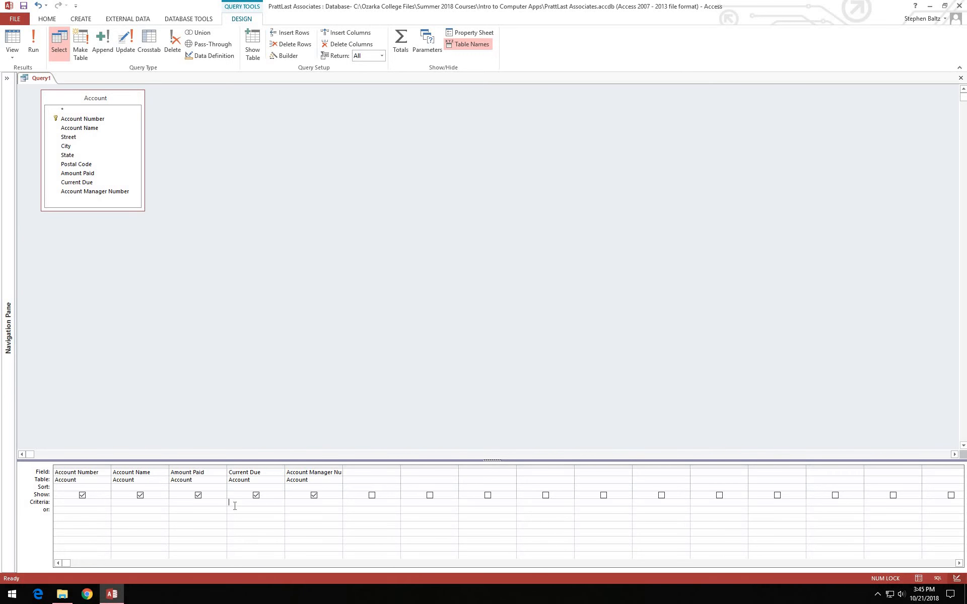
pyautogui.write('>')
pyautogui.write('25')
pyautogui.write('31')
pyautogui.click(34, 40)
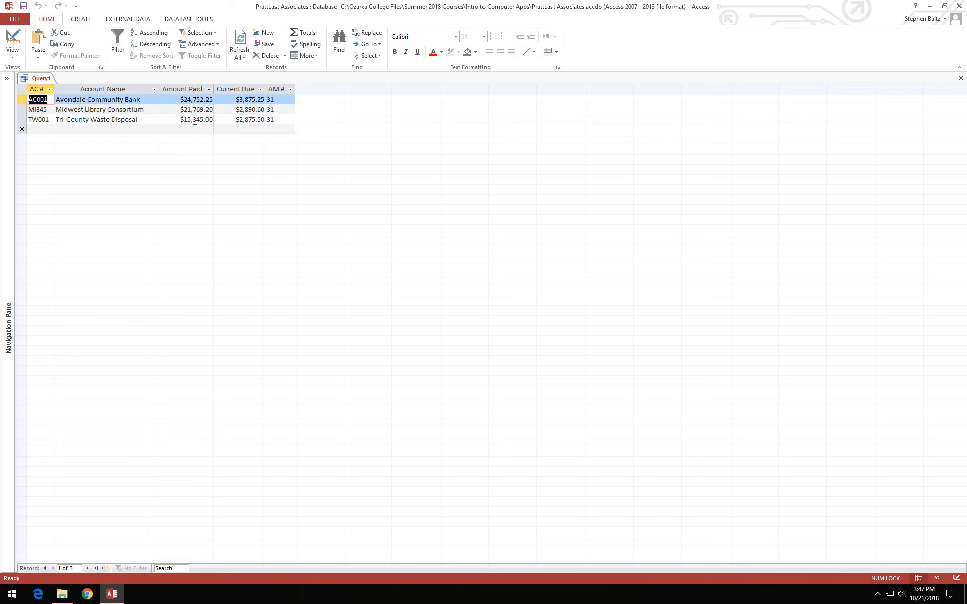
# Save the compound-criteria query as m02q05
pyautogui.click(23, 6)
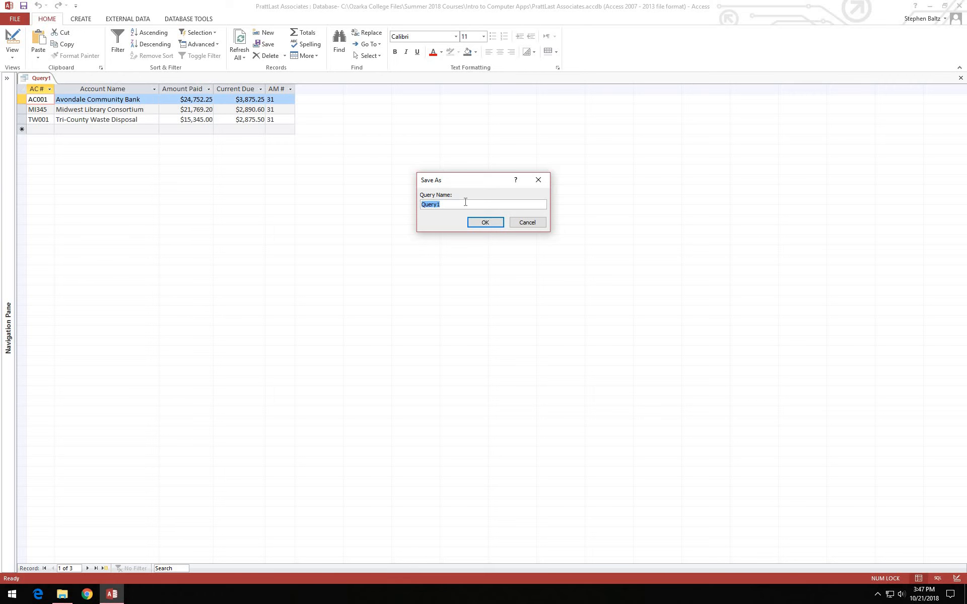
pyautogui.write('m02q05')
pyautogui.click(491, 224)
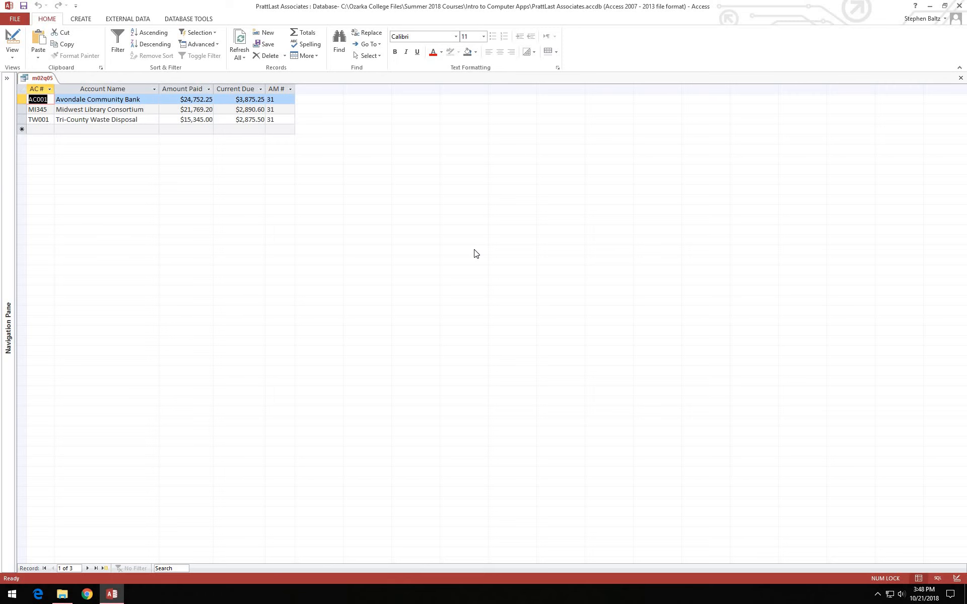
# Move the Account Manager Number criterion 31 to the or row in the query design and run the query
pyautogui.click(13, 38)
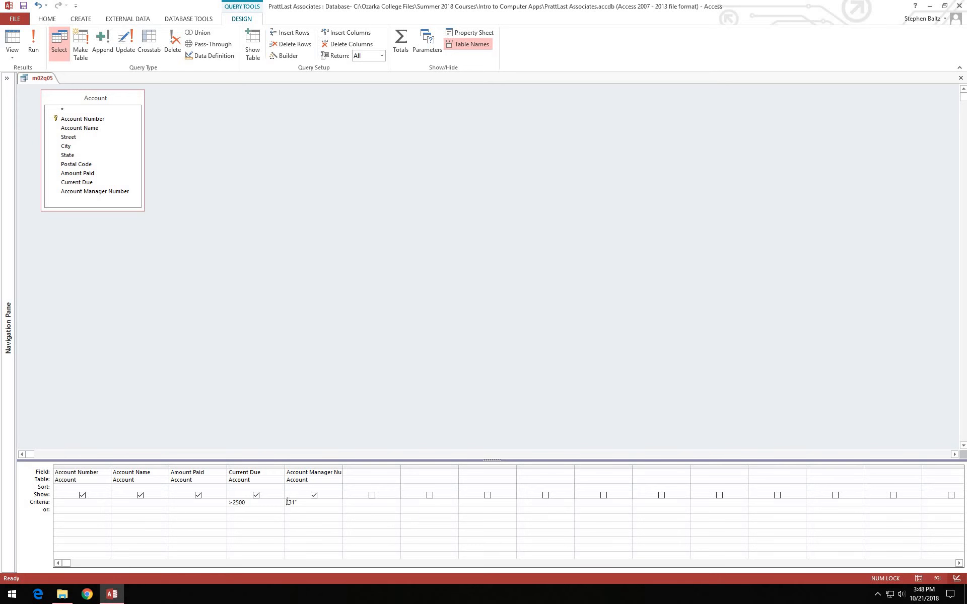
pyautogui.moveTo(288, 502); pyautogui.dragTo(301, 503)
pyautogui.press('Delete')
pyautogui.click(290, 511)
pyautogui.write('31')
pyautogui.click(32, 36)
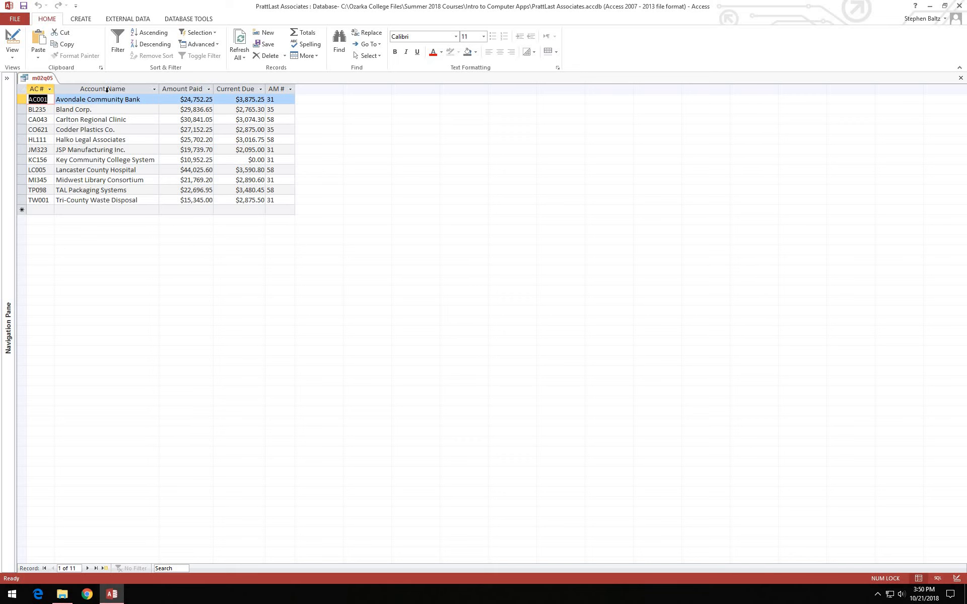
# Save the modified query as a new query object named m02q06
pyautogui.click(17, 19)
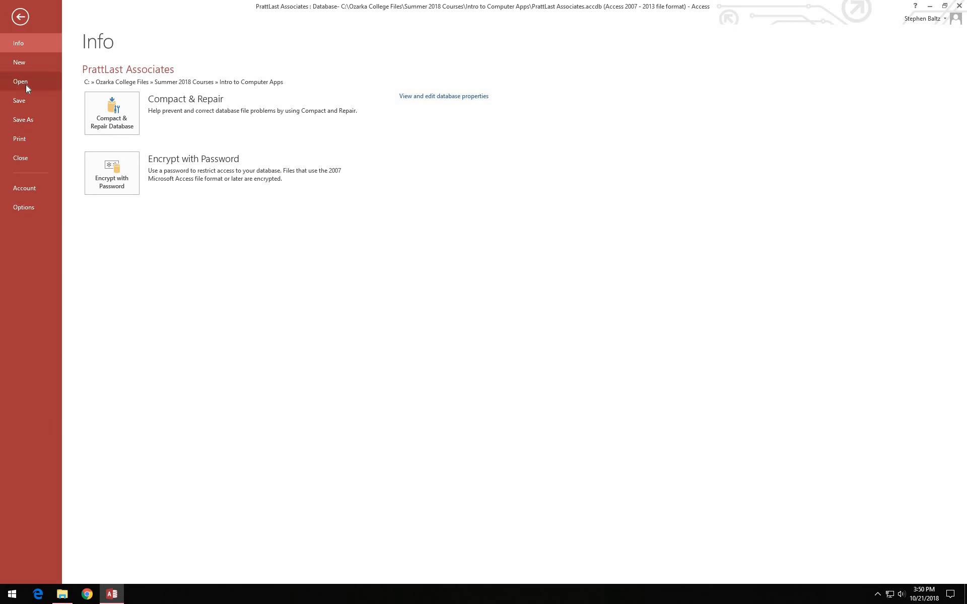
pyautogui.click(20, 119)
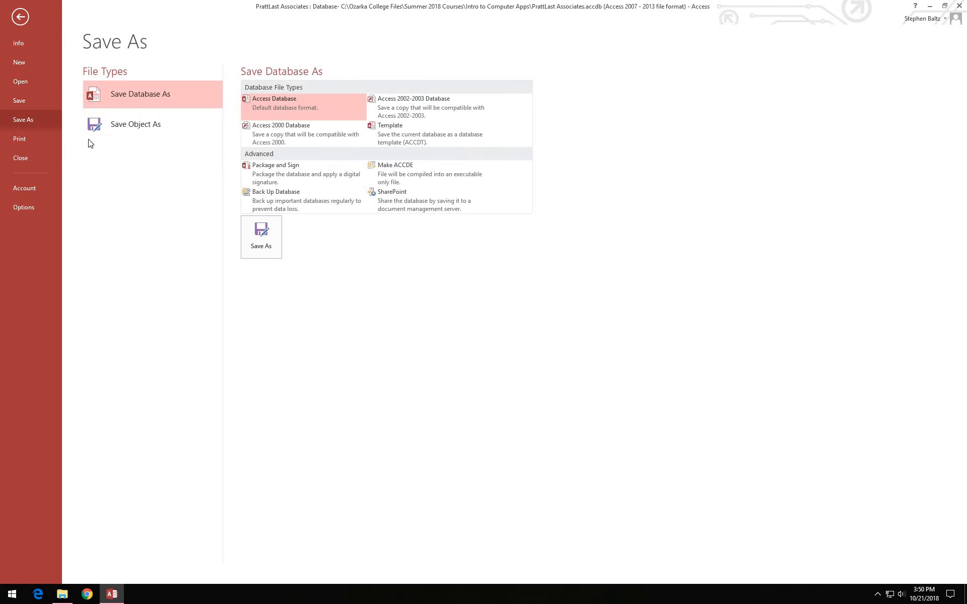
pyautogui.click(102, 128)
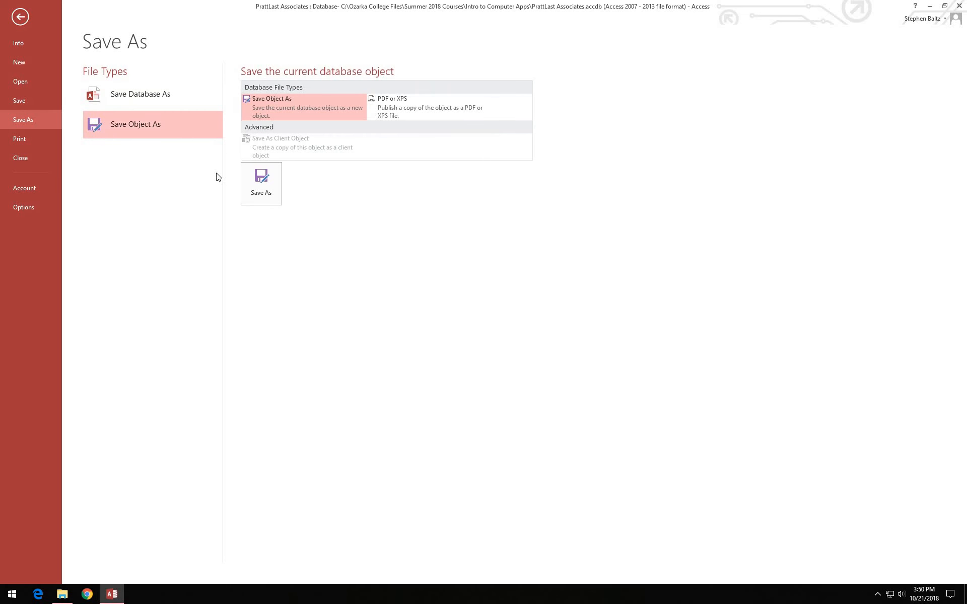
pyautogui.click(261, 186)
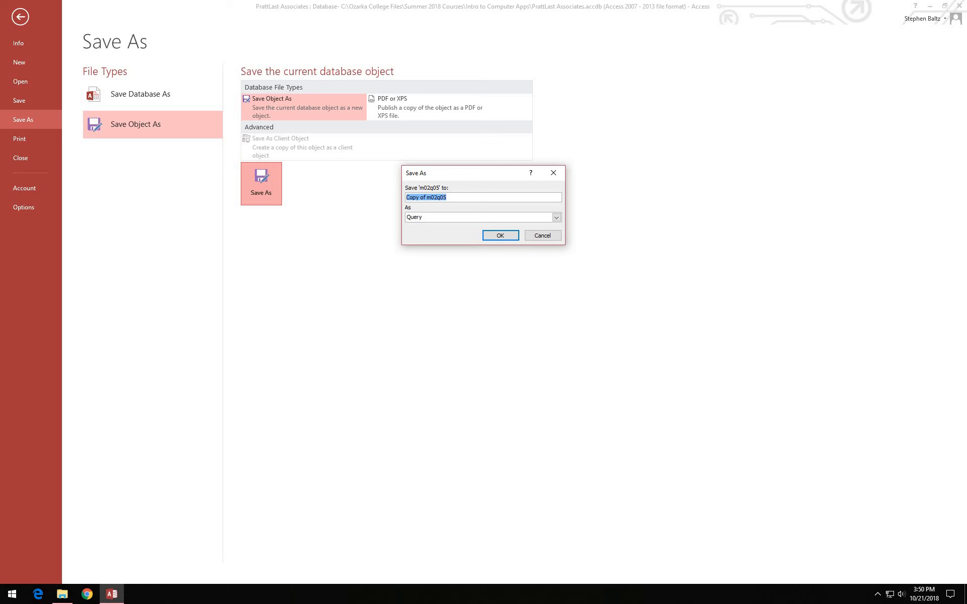
pyautogui.write('m02q06')
pyautogui.click(498, 235)
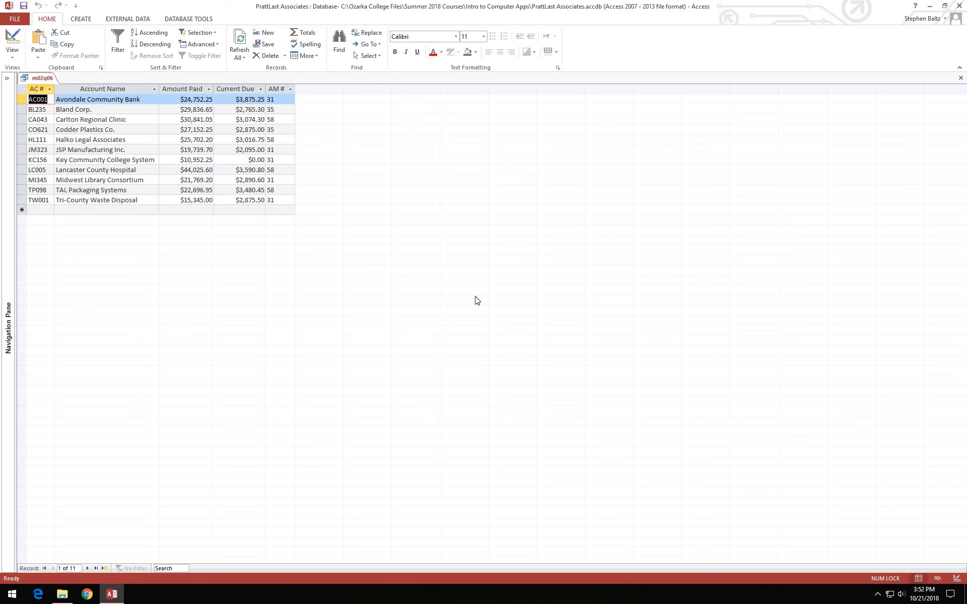
# Return m02q06 to Design View and delete all five field columns from the design grid
pyautogui.click(12, 37)
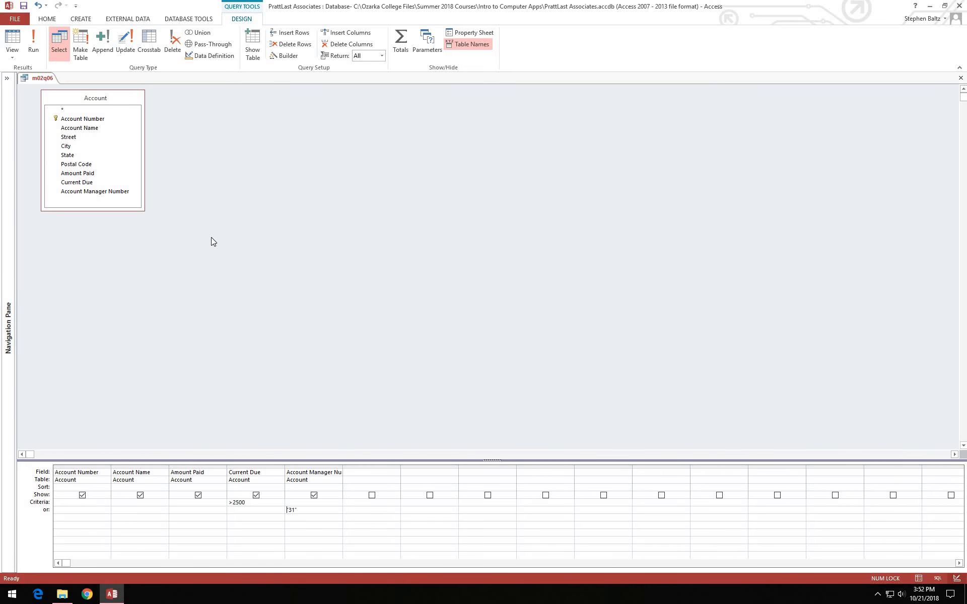
pyautogui.click(92, 465)
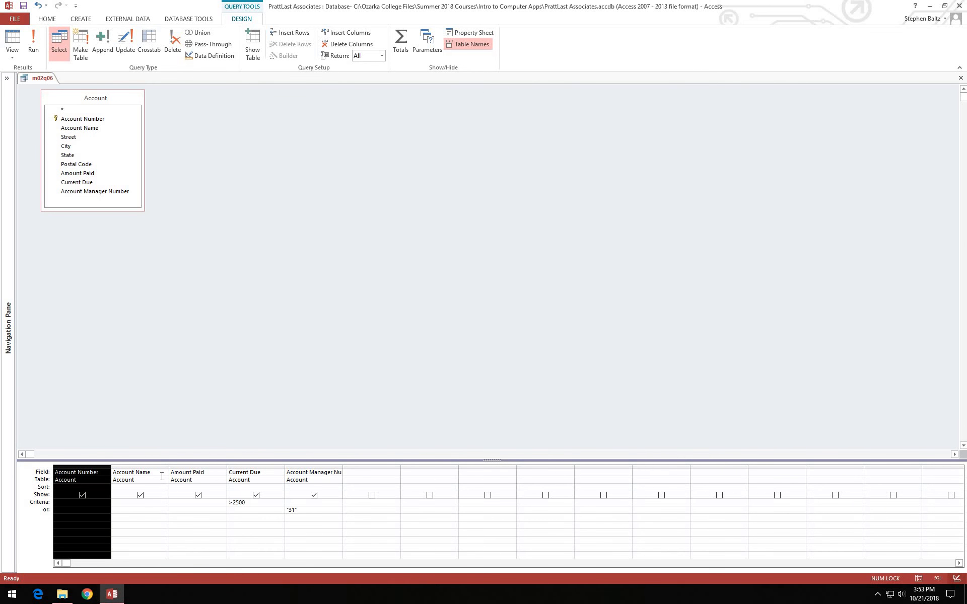
pyautogui.keyDown('shift'); pyautogui.click(328, 465); pyautogui.keyUp('shift')
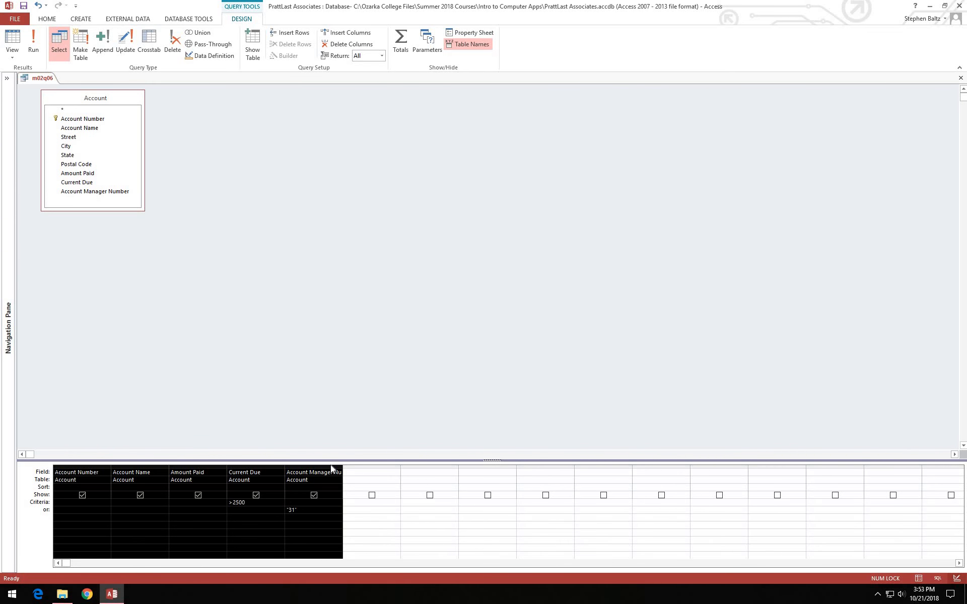
pyautogui.press('Delete')
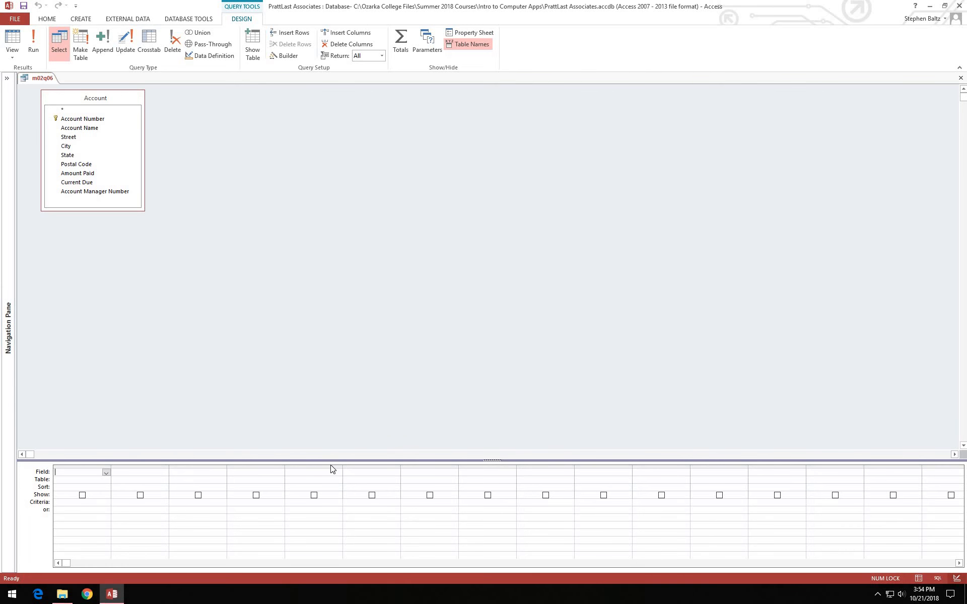
# Add the City field with an Ascending sort and run the query
pyautogui.doubleClick(91, 147)
pyautogui.click(108, 488)
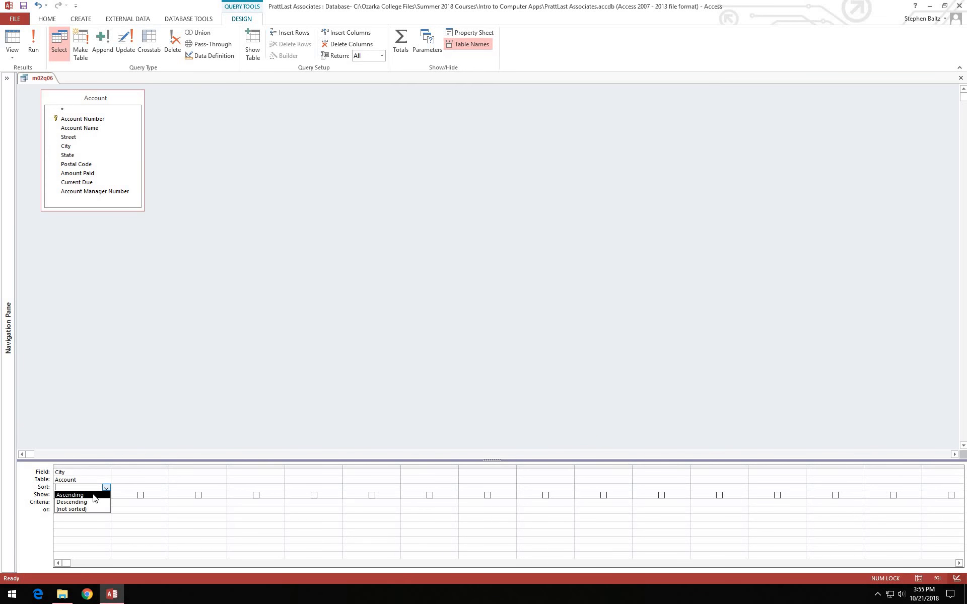
pyautogui.click(94, 498)
pyautogui.click(32, 41)
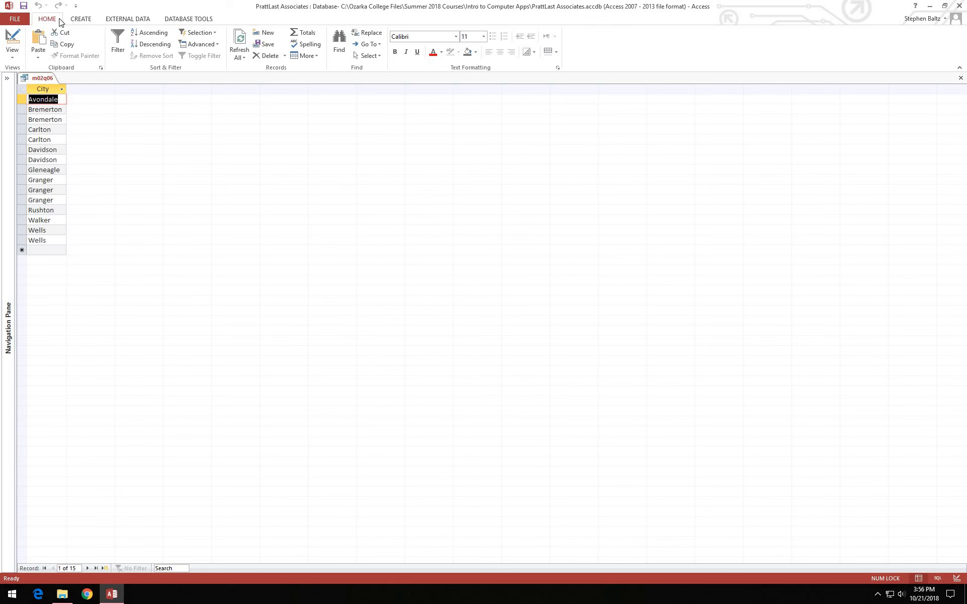
# Set the query's Unique Values property to Yes in Design View and run the query again
pyautogui.click(13, 40)
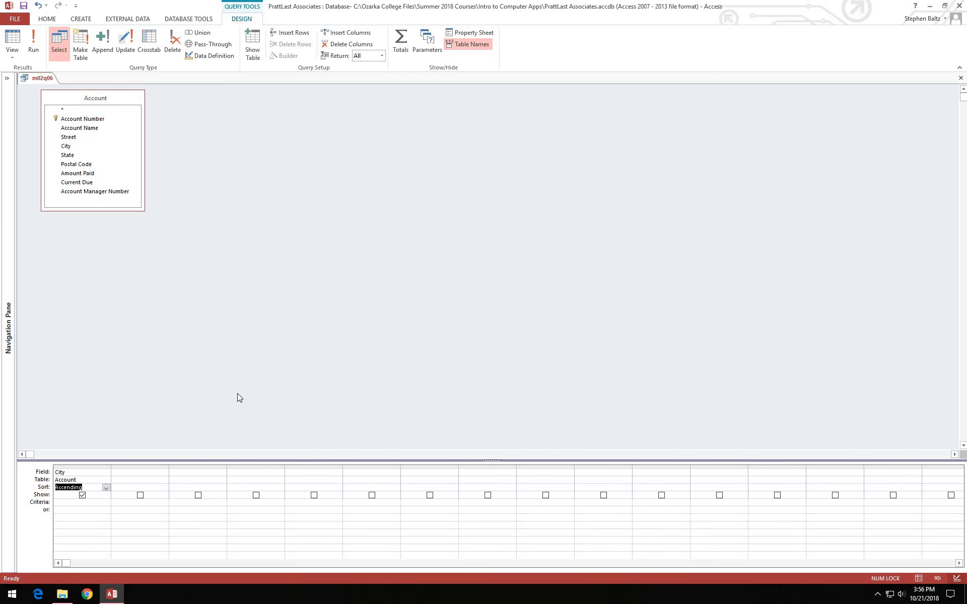
pyautogui.click(153, 470)
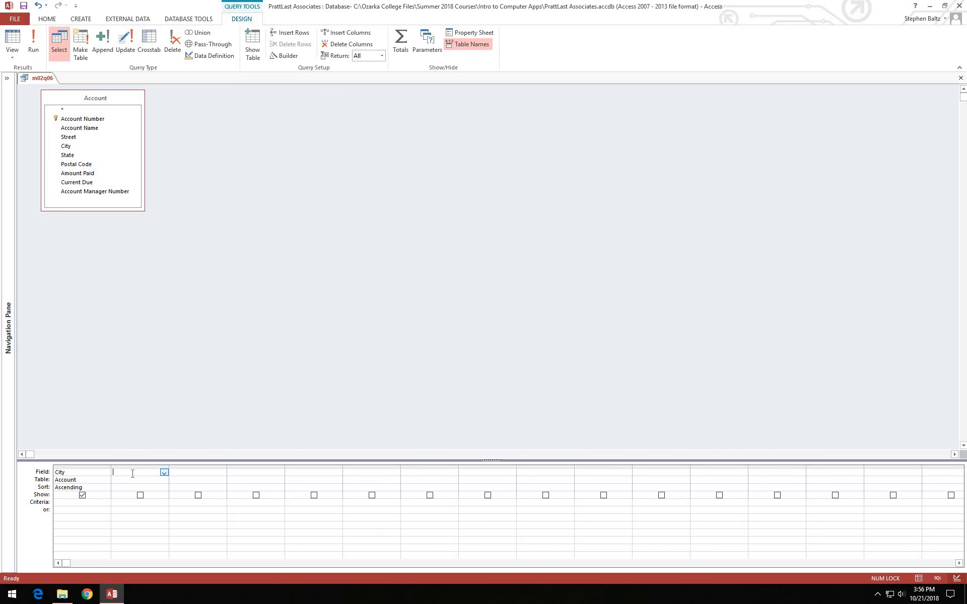
pyautogui.click(475, 33)
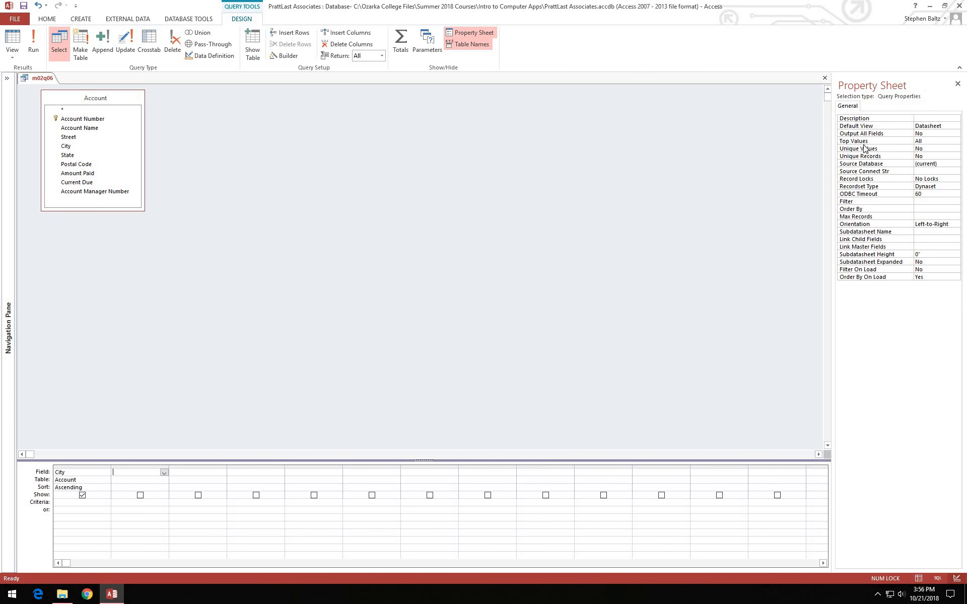
pyautogui.click(933, 149)
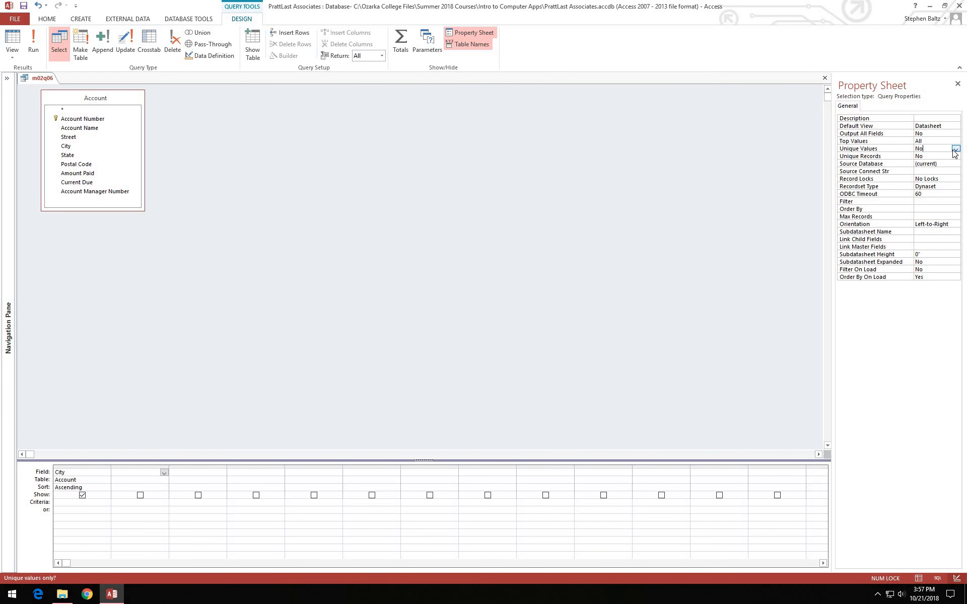
pyautogui.click(955, 149)
pyautogui.click(955, 156)
pyautogui.click(959, 84)
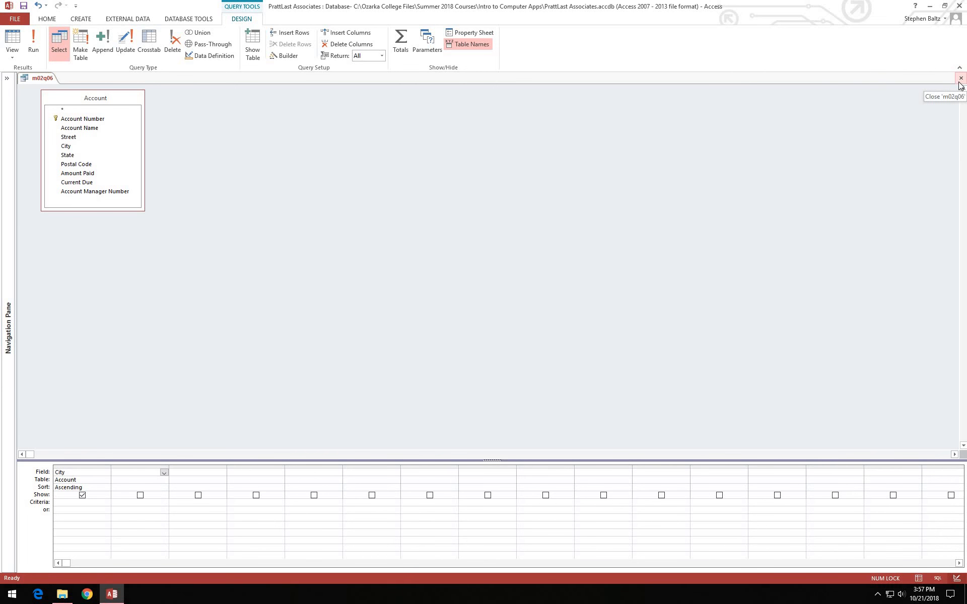
pyautogui.click(33, 38)
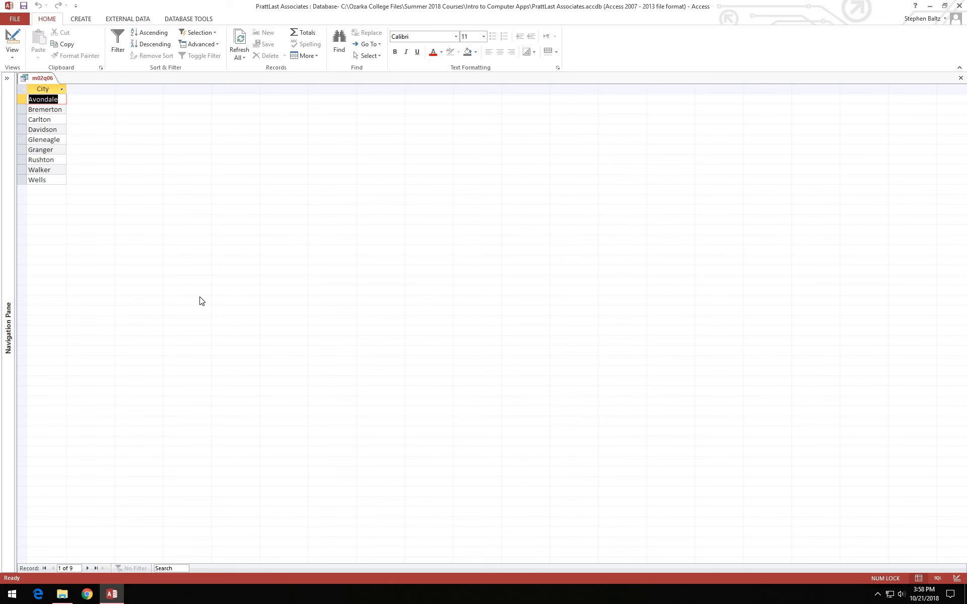
# Save the unique-values City query as a new query object named m02q07
pyautogui.click(14, 19)
pyautogui.click(24, 120)
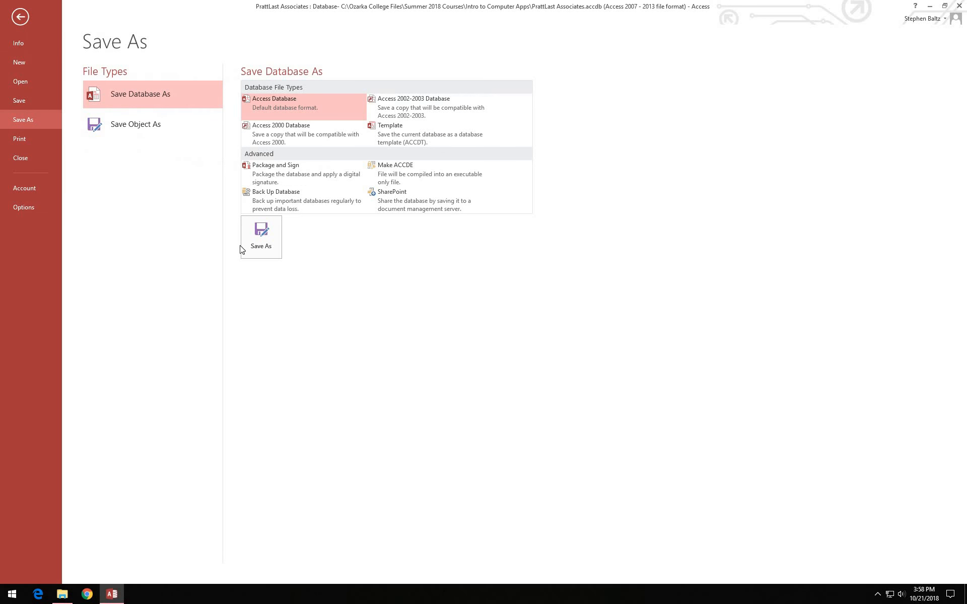
pyautogui.click(141, 134)
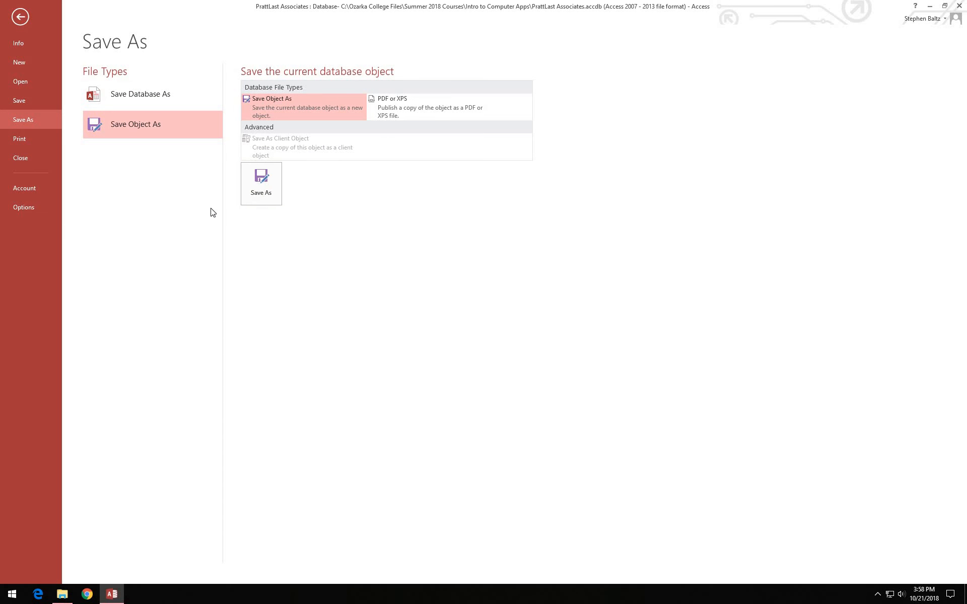
pyautogui.click(267, 192)
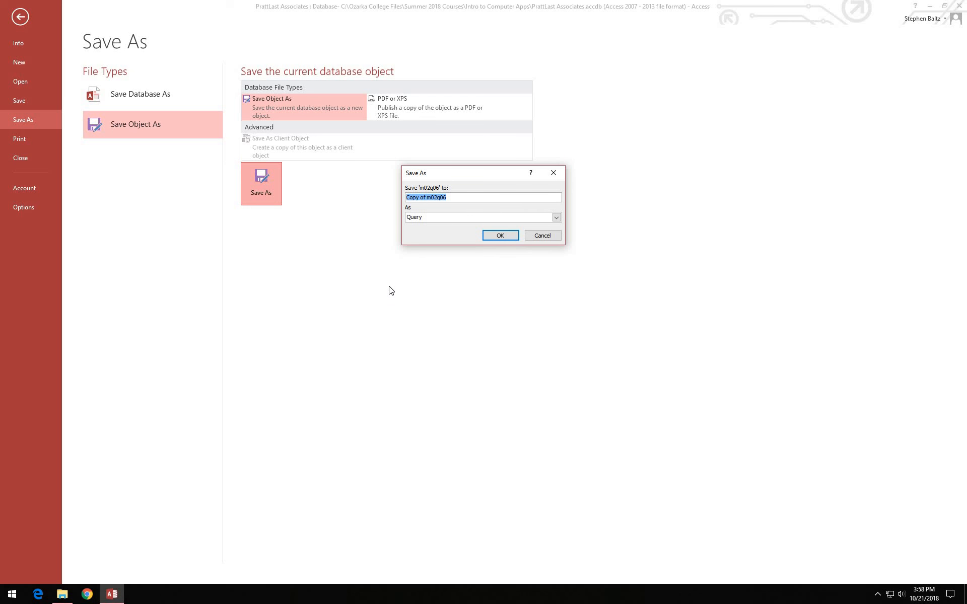
pyautogui.write('m02q07')
pyautogui.click(508, 243)
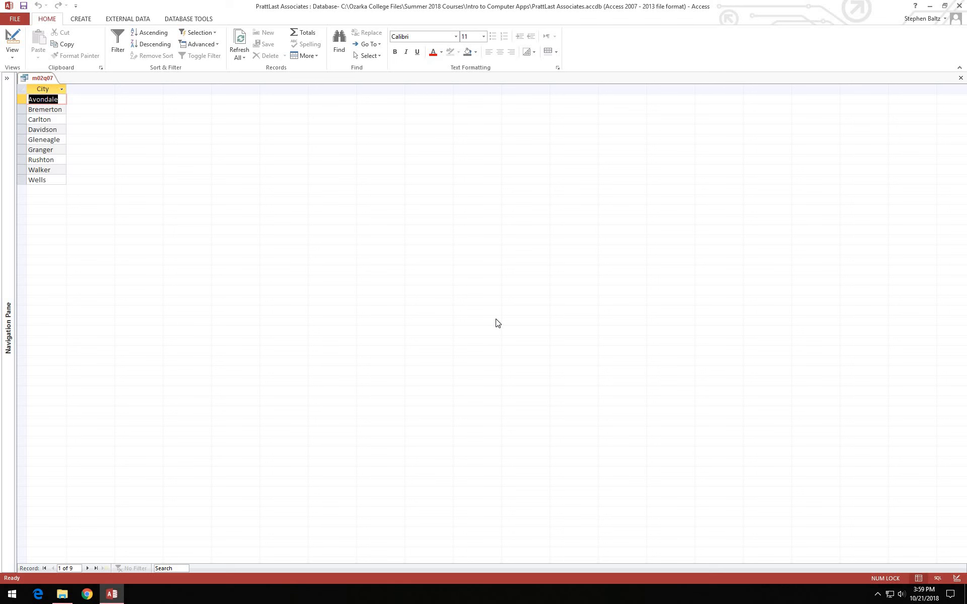
# Return m02q07 to Design View and delete the City column from the design grid
pyautogui.click(12, 38)
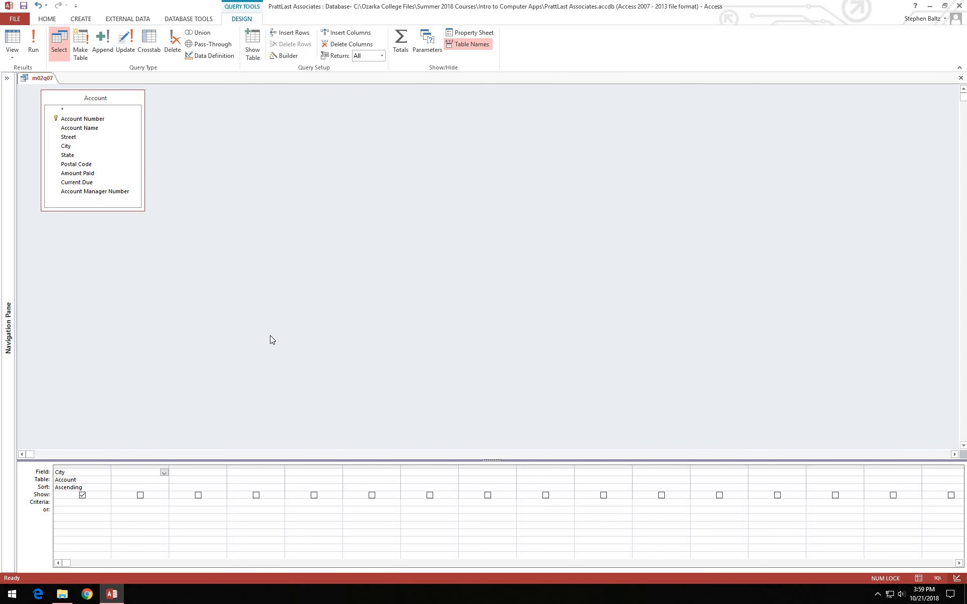
pyautogui.click(93, 467)
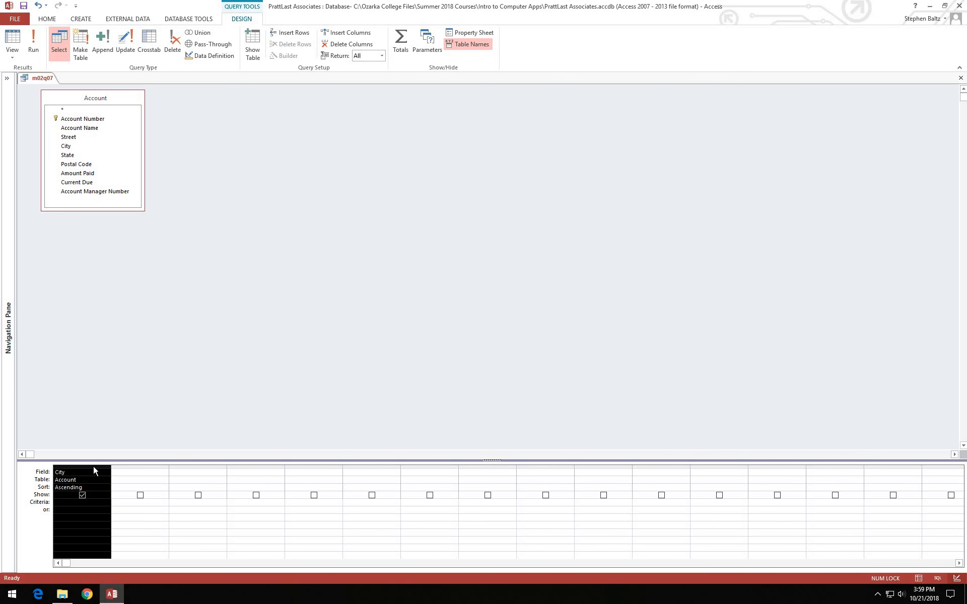
pyautogui.press('Delete')
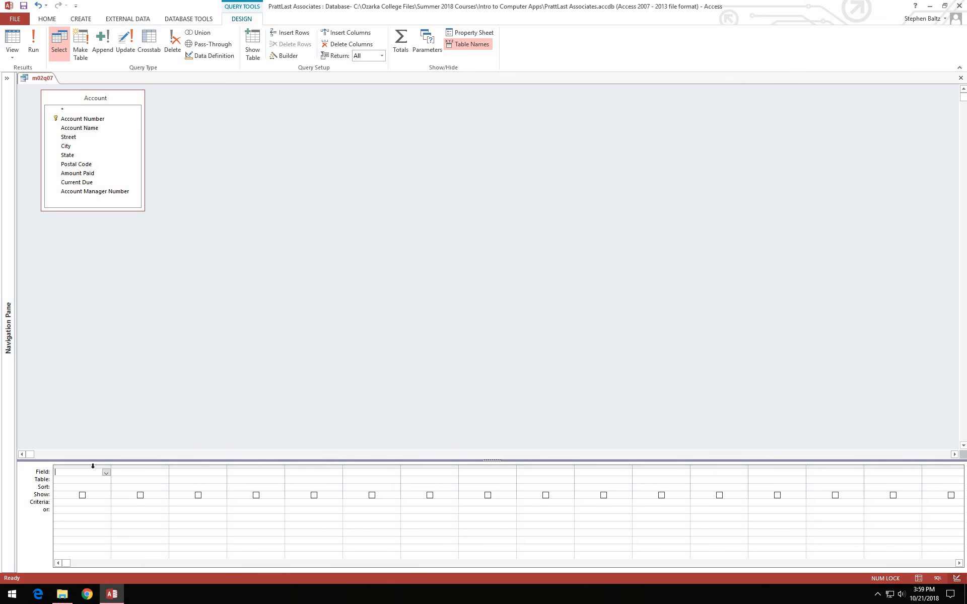
# Add the Account Number, Account Name, Account Manager Number and Amount Paid fields, in that order, to the design grid
pyautogui.doubleClick(71, 121)
pyautogui.doubleClick(71, 128)
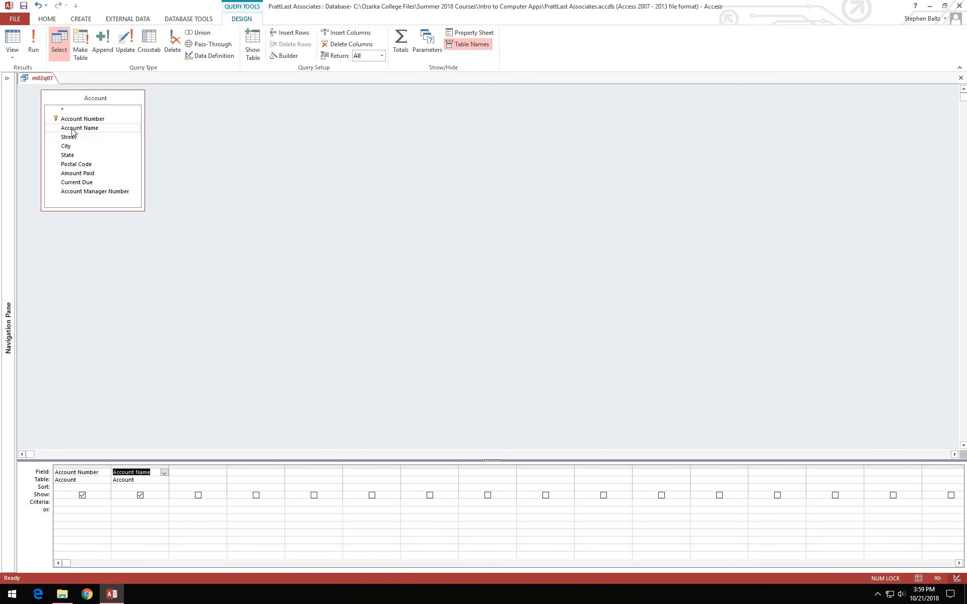
pyautogui.click(89, 193)
pyautogui.doubleClick(90, 194)
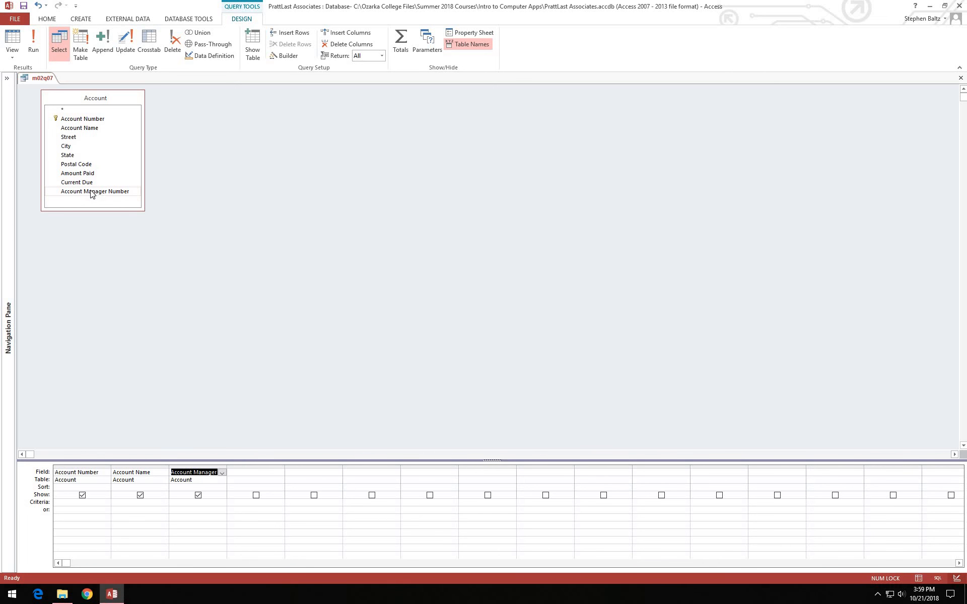
pyautogui.click(87, 175)
pyautogui.doubleClick(86, 174)
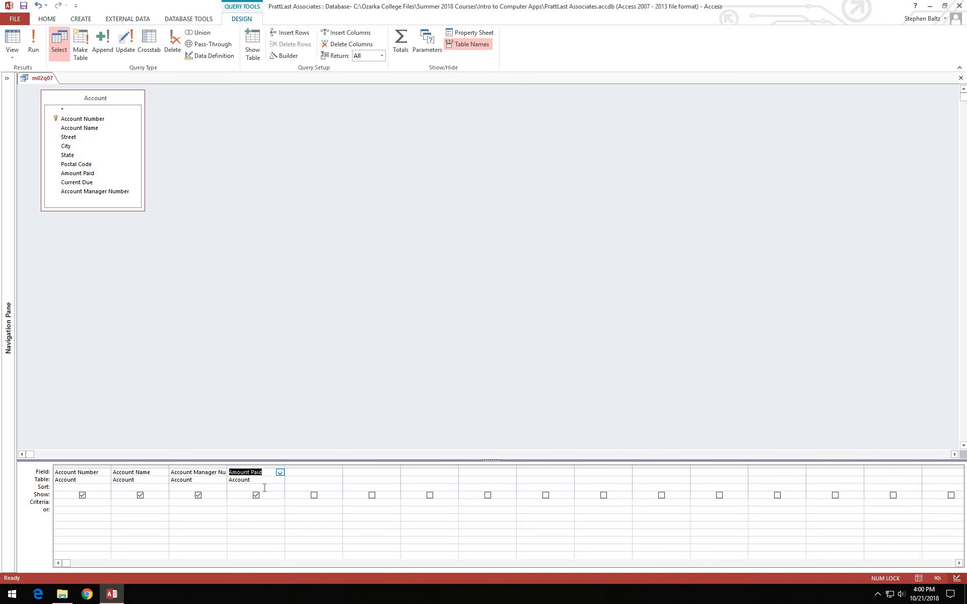
# Sort Account Manager Number and Amount Paid in Ascending order and run the query
pyautogui.click(213, 488)
pyautogui.click(222, 488)
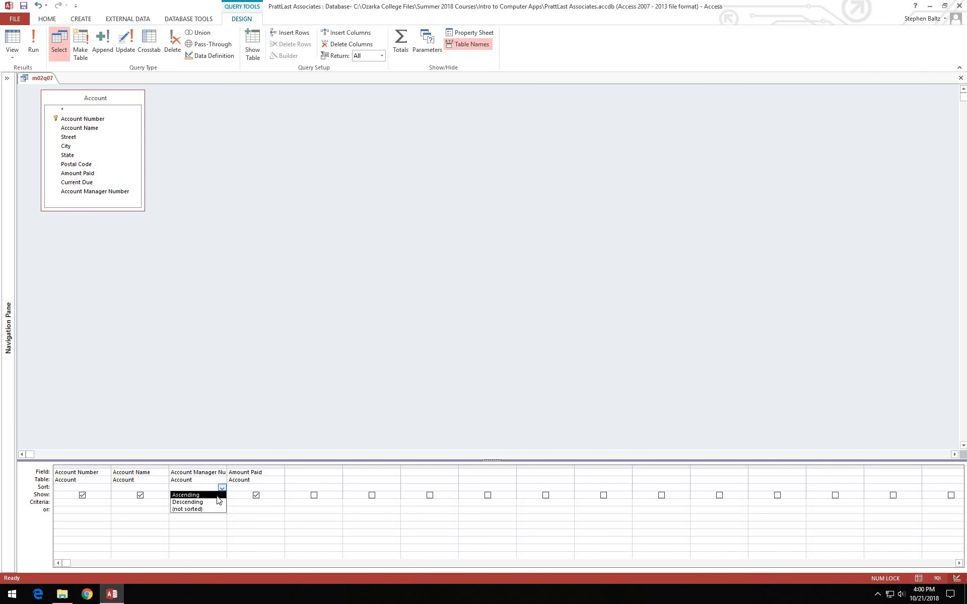
pyautogui.click(216, 497)
pyautogui.click(272, 488)
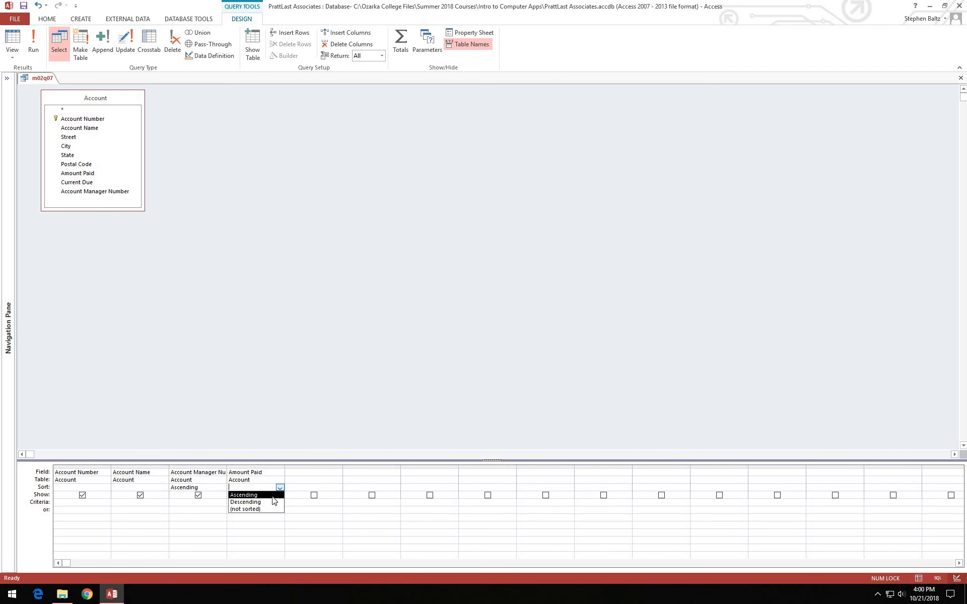
pyautogui.click(274, 497)
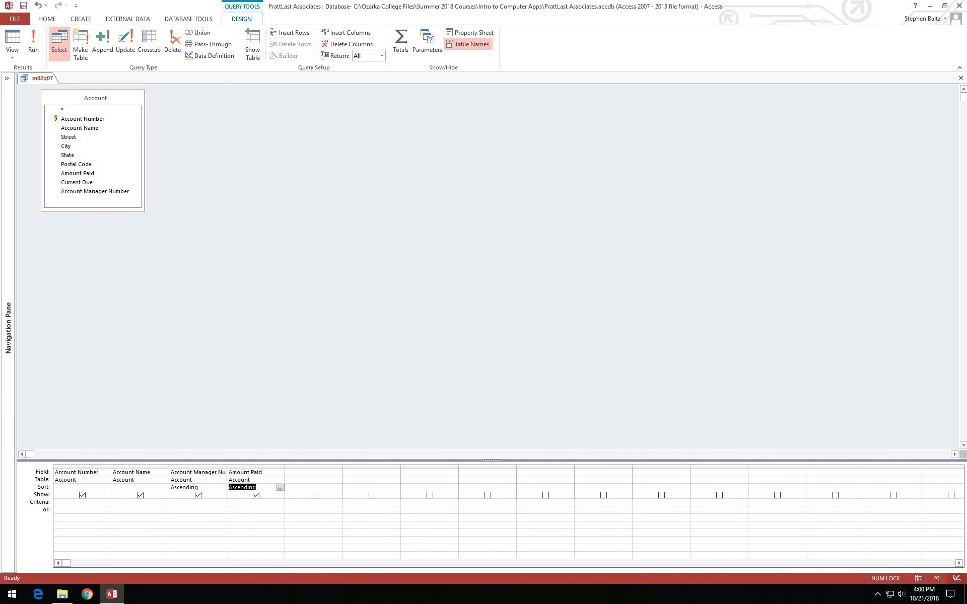
pyautogui.click(33, 42)
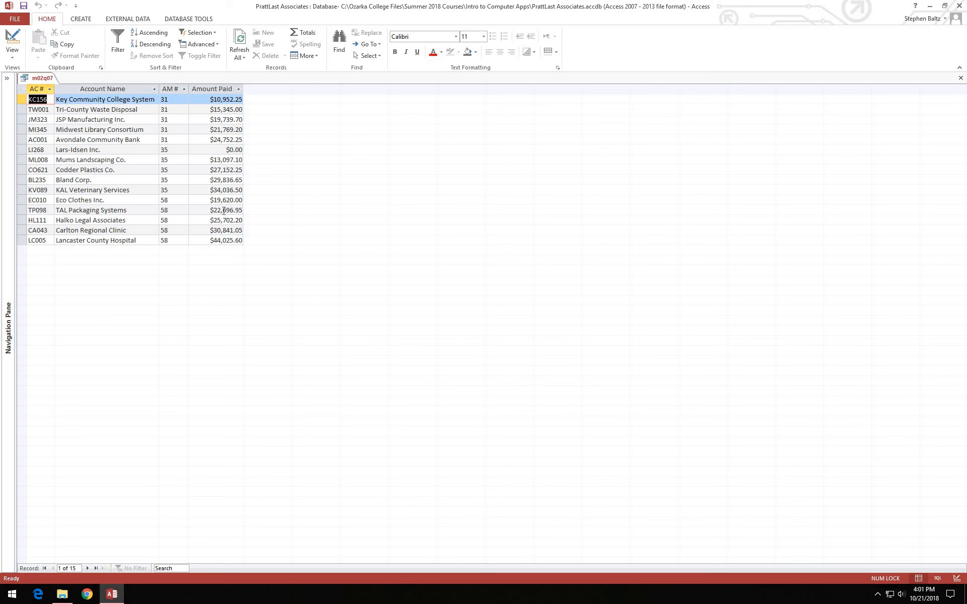
# Save the query sorted on two fields as a new query object named m02q08
pyautogui.click(12, 20)
pyautogui.click(25, 119)
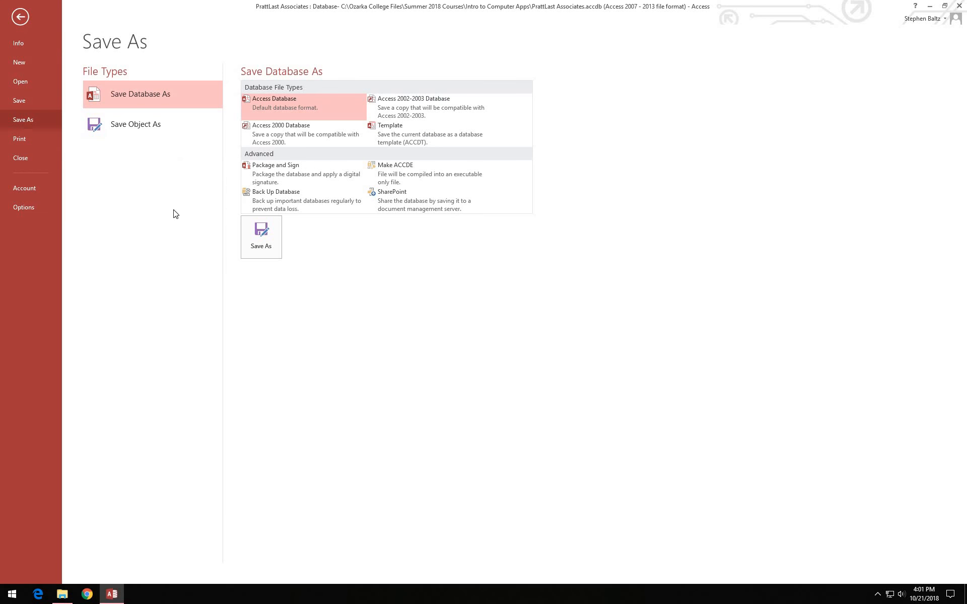
pyautogui.click(152, 125)
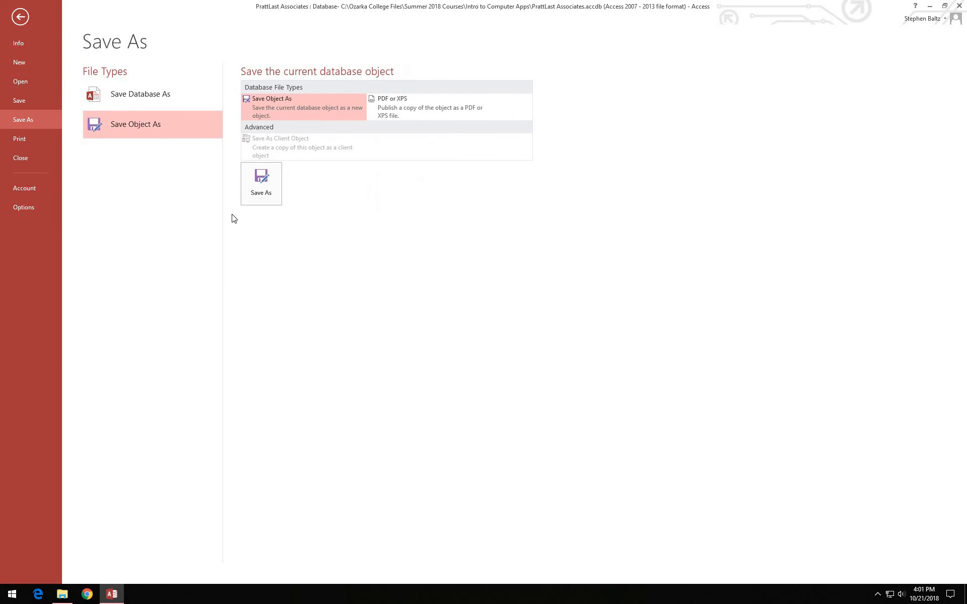
pyautogui.click(258, 194)
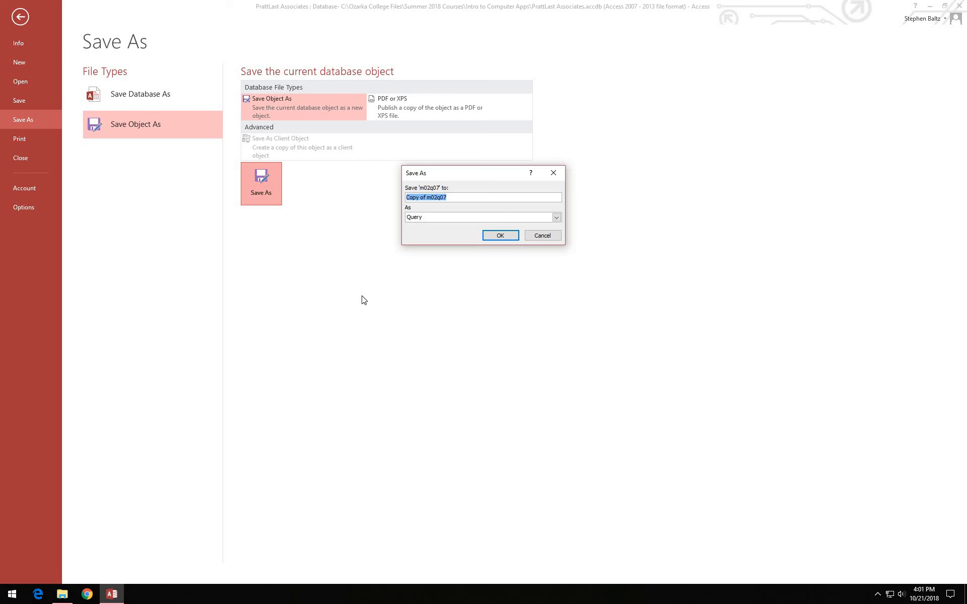
pyautogui.write('m02q08')
pyautogui.click(507, 237)
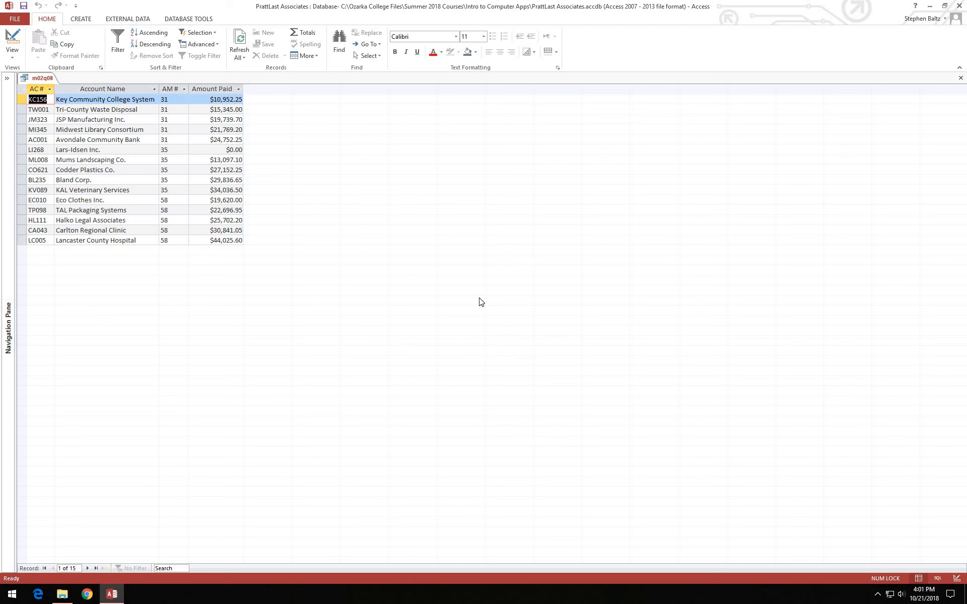
# Limit m02q08 to returning the top 5 records in Design View and run the query
pyautogui.click(14, 35)
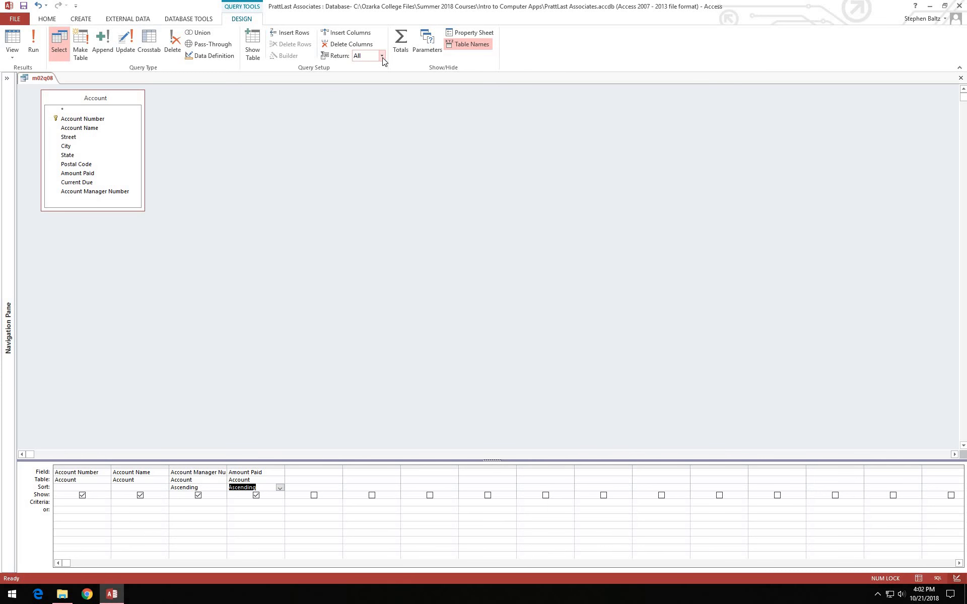
pyautogui.click(382, 57)
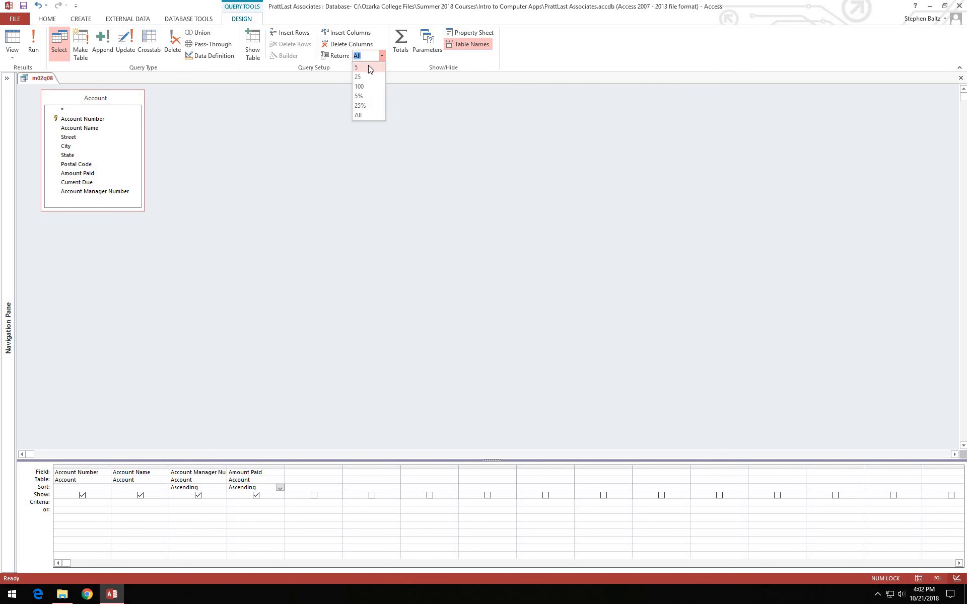
pyautogui.click(369, 67)
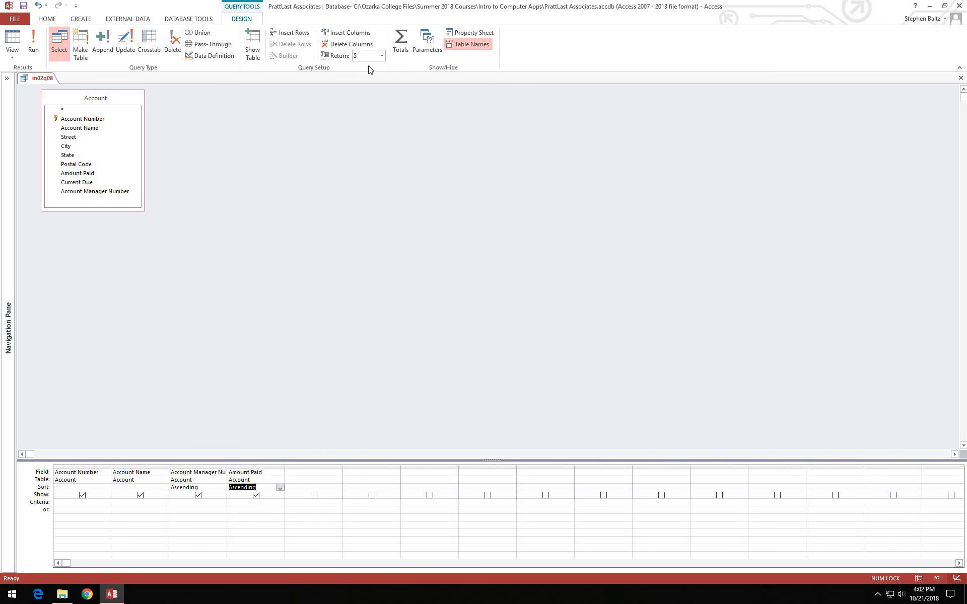
pyautogui.click(33, 43)
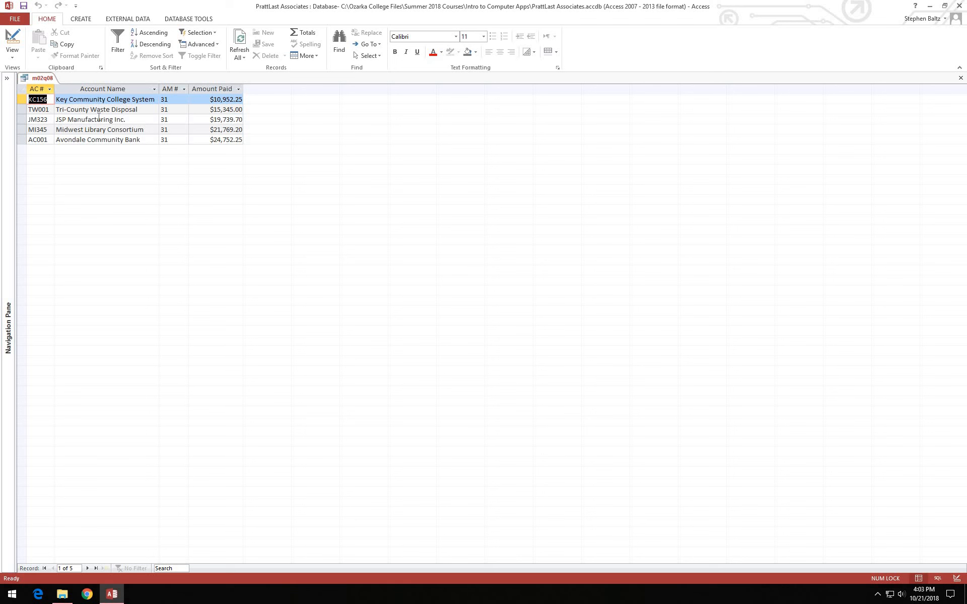
# Save the top-values query as a new query object named m02q09
pyautogui.click(10, 19)
pyautogui.click(20, 119)
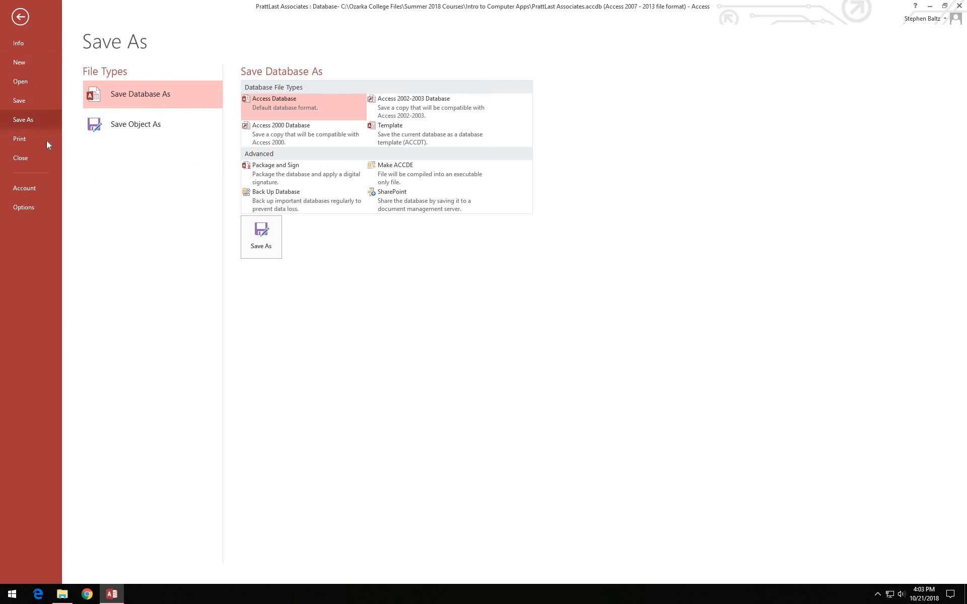
pyautogui.click(149, 127)
pyautogui.click(257, 186)
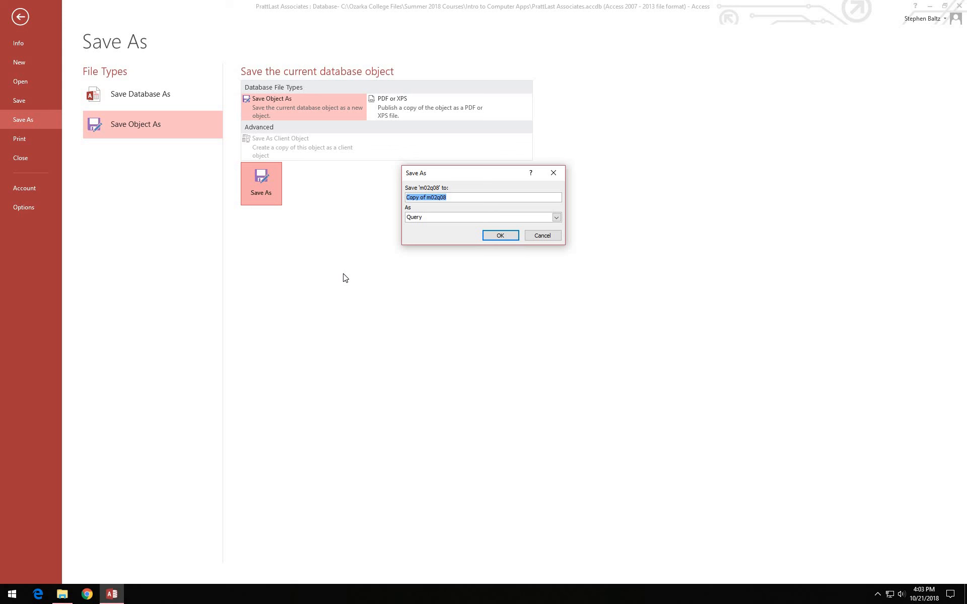
pyautogui.write('m02q09')
pyautogui.click(500, 236)
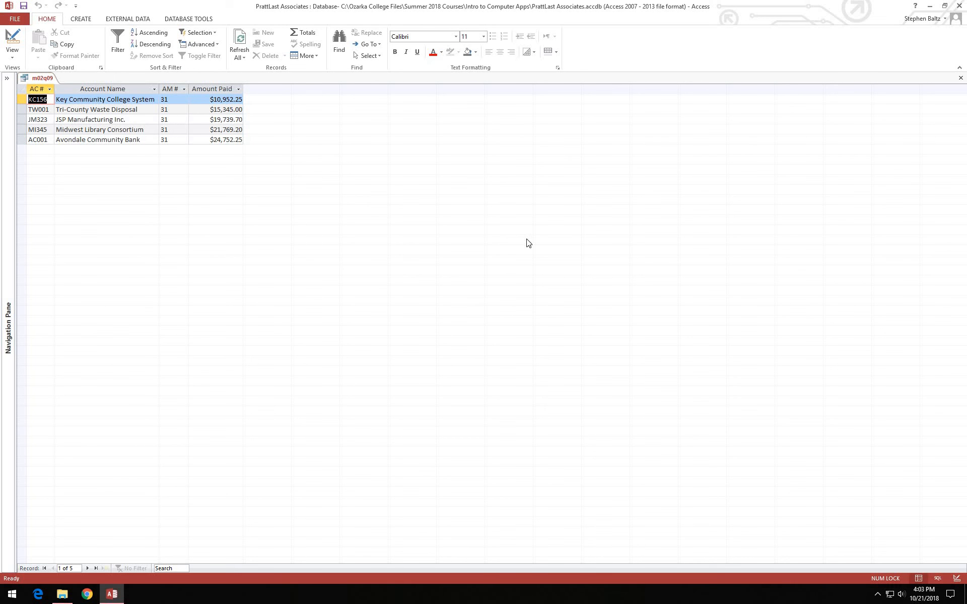
# Close the m02q09 query, exit Access and close the Intro to Computer Apps folder window
pyautogui.click(961, 79)
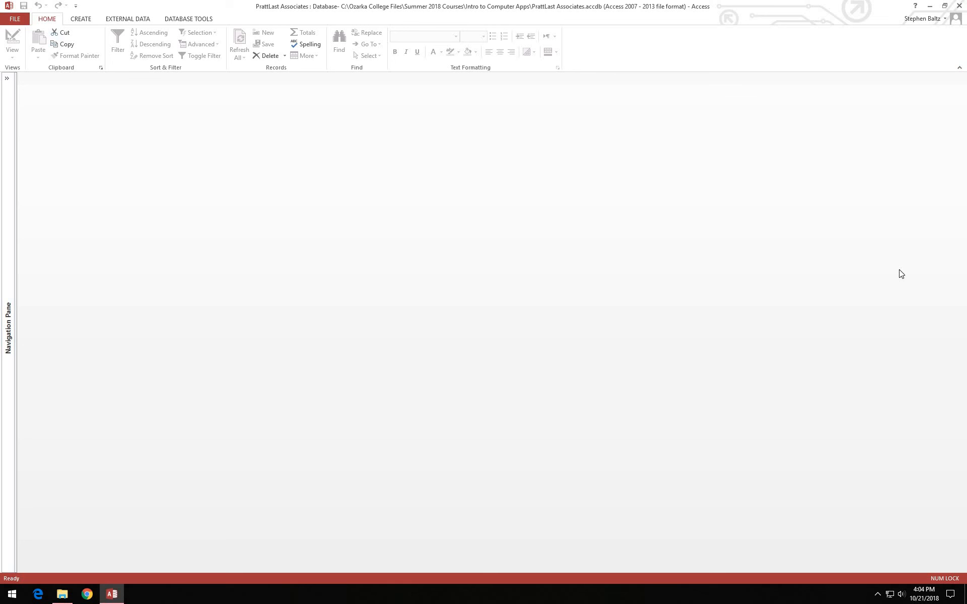
pyautogui.click(959, 6)
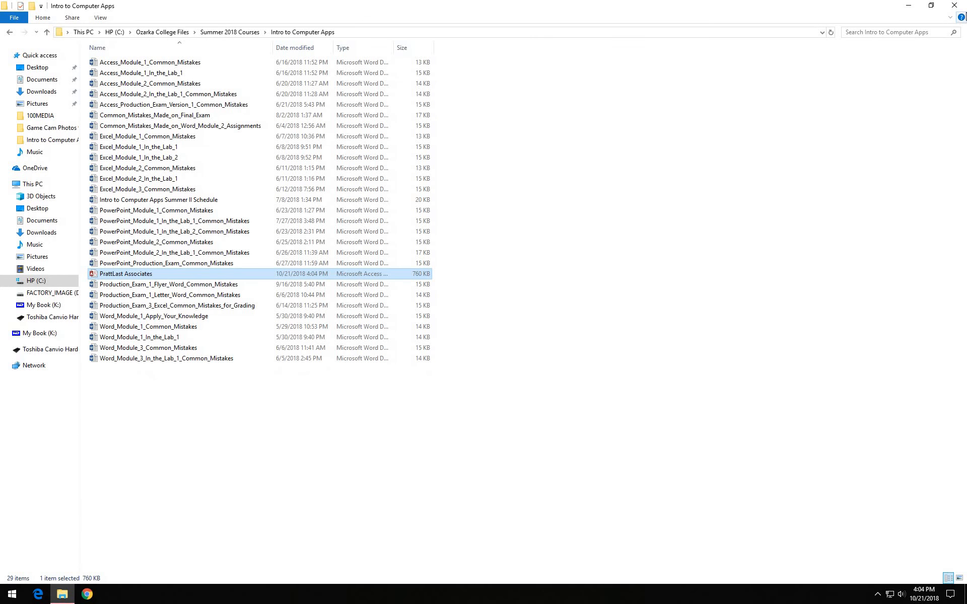
pyautogui.click(954, 5)
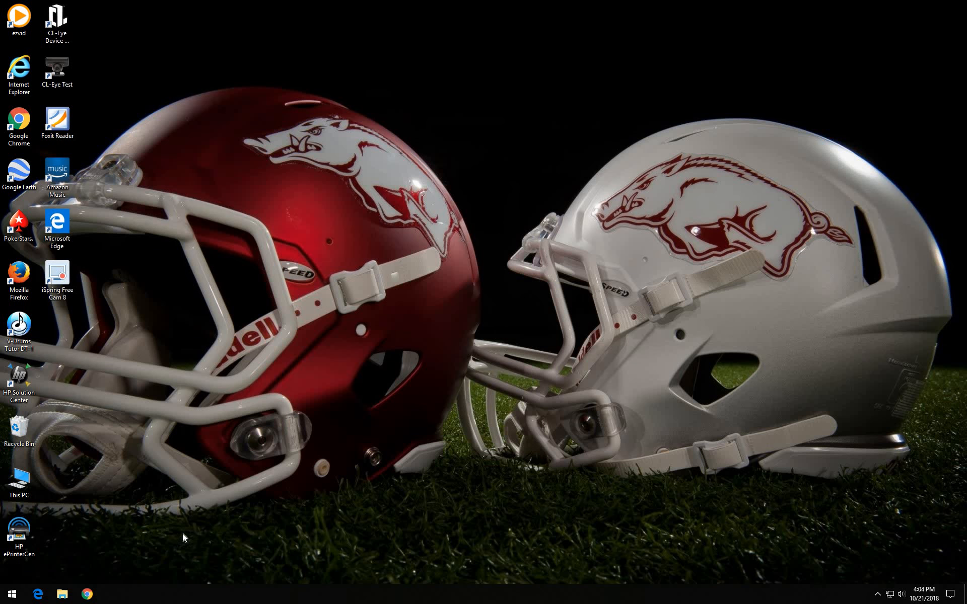